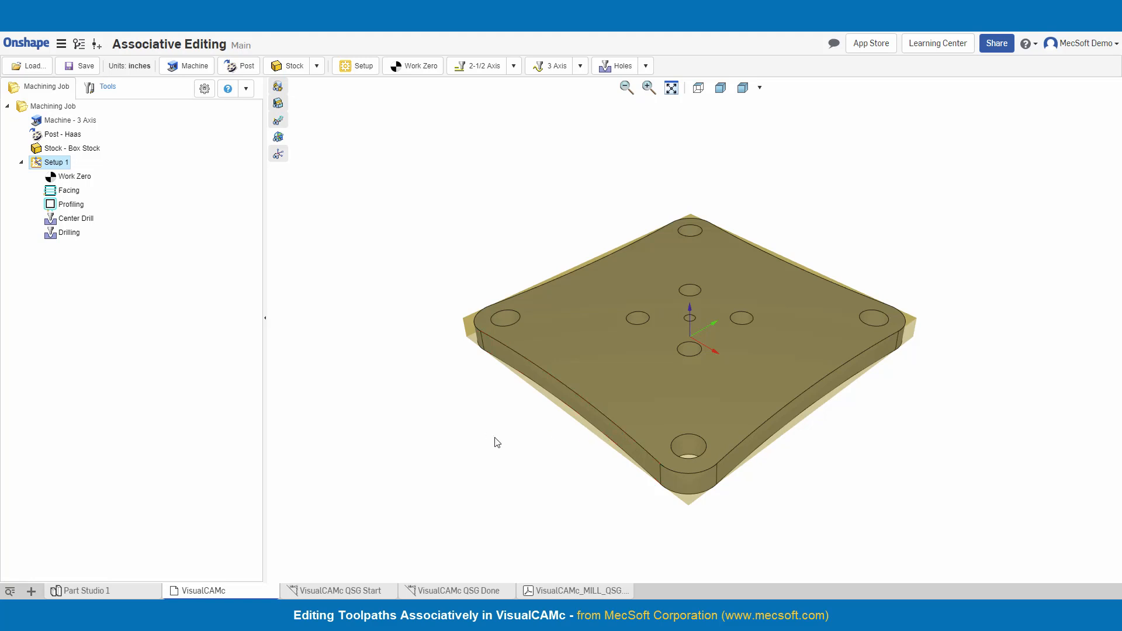
- Examine the toolpaths of the Facing, Profiling, Center Drill and Drilling operations in Setup 1
{"action": "mouse_move", "coordinate": [608, 486]}
{"action": "right_mouse_down"}
{"action": "mouse_move", "coordinate": [606, 461]}
{"action": "mouse_move", "coordinate": [606, 493]}
{"action": "right_mouse_up"}
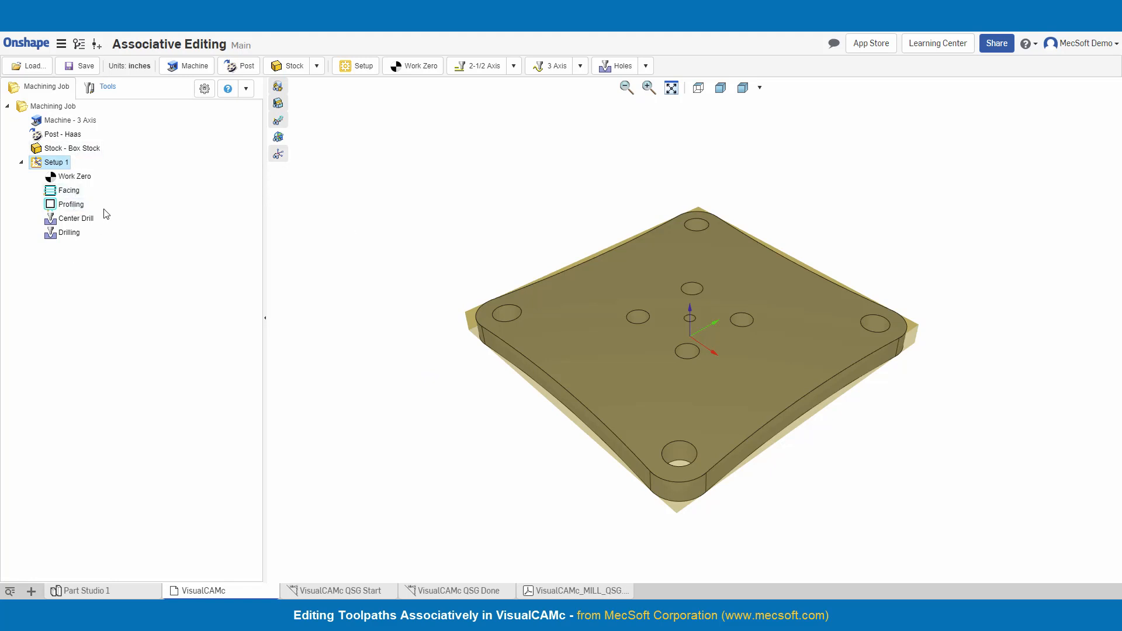
{"action": "mouse_move", "coordinate": [75, 197]}
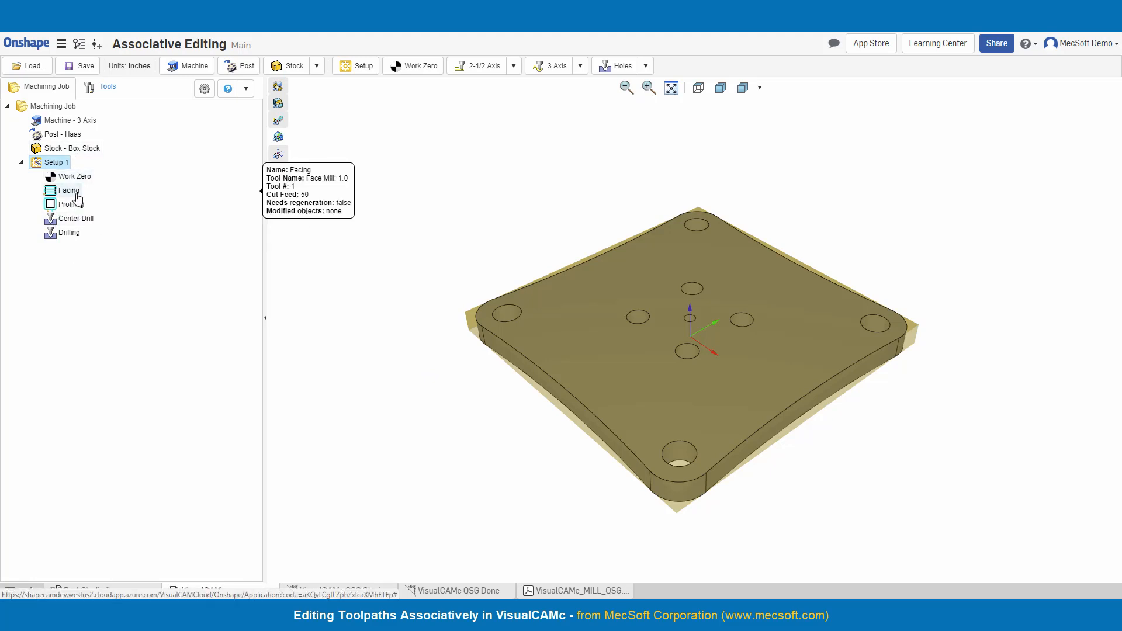
{"action": "left_click", "coordinate": [76, 192]}
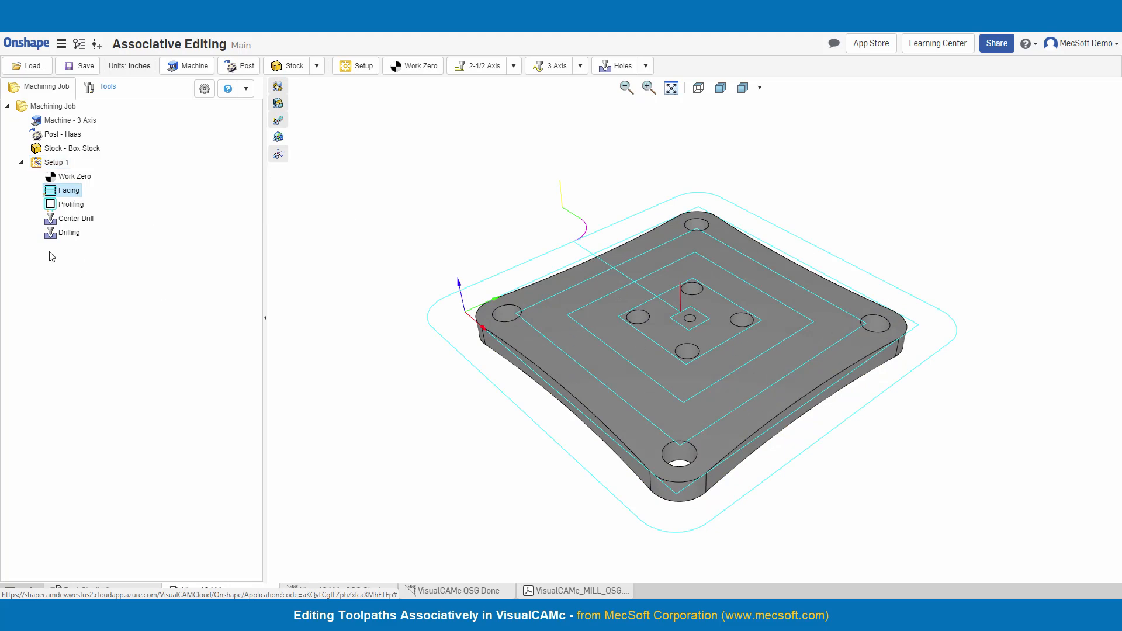
{"action": "mouse_move", "coordinate": [72, 205]}
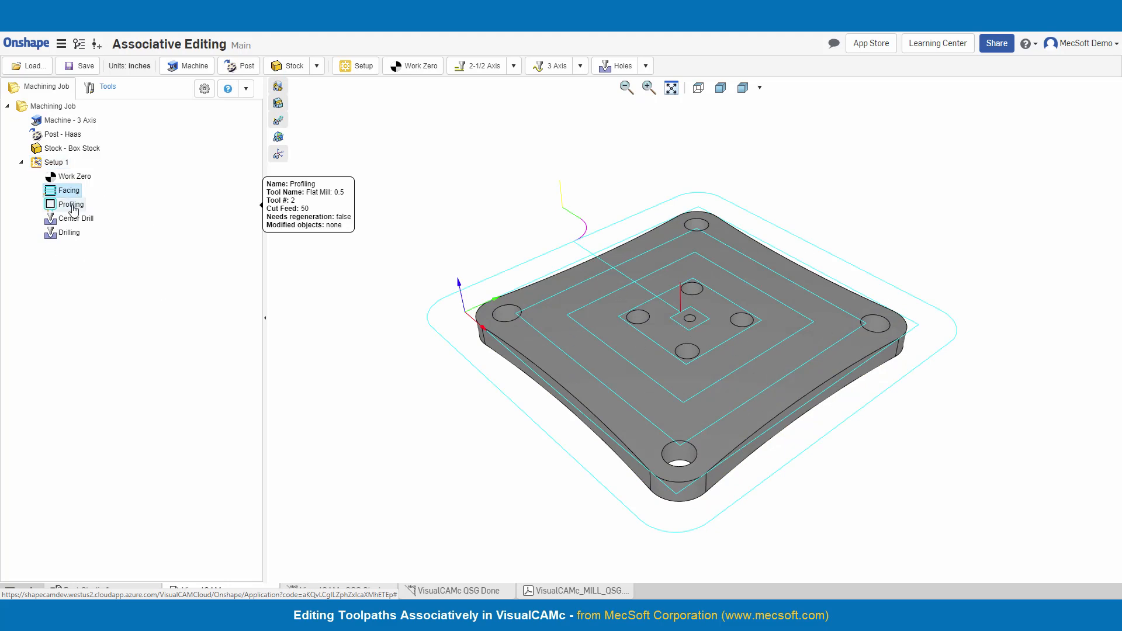
{"action": "left_click", "coordinate": [72, 206]}
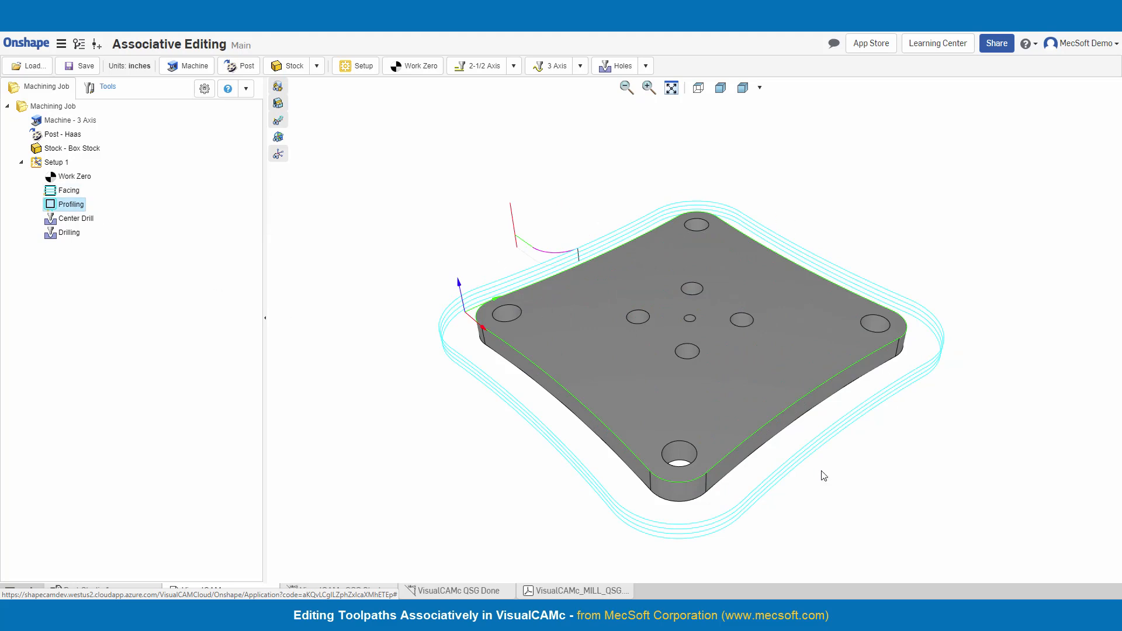
{"action": "mouse_move", "coordinate": [71, 225]}
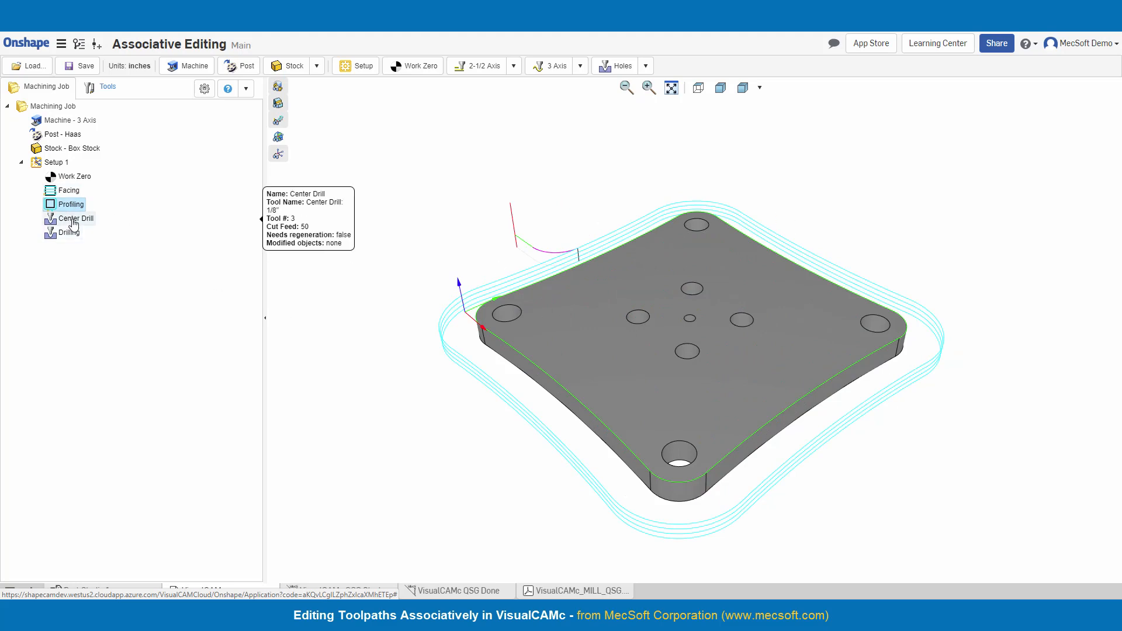
{"action": "left_click", "coordinate": [72, 220]}
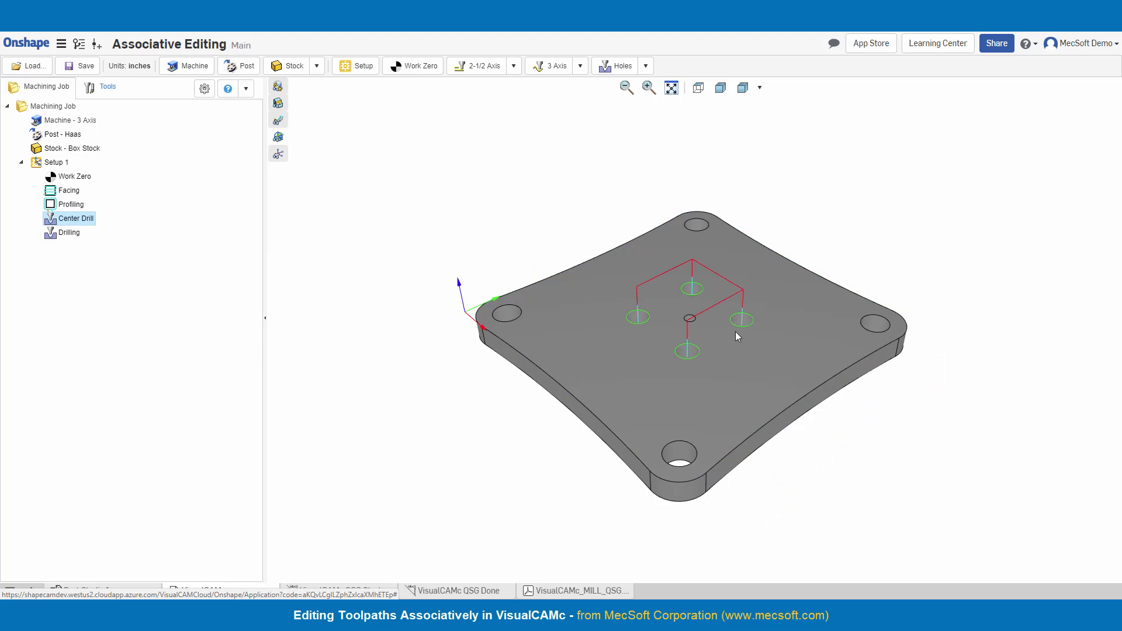
{"action": "mouse_move", "coordinate": [70, 234]}
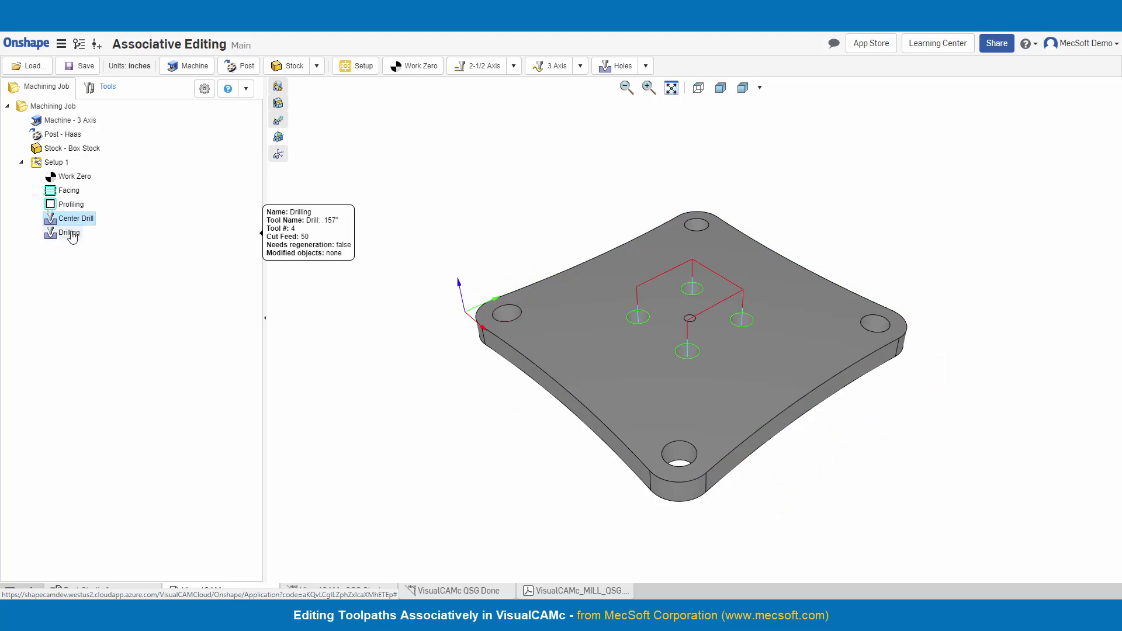
{"action": "left_click", "coordinate": [70, 234]}
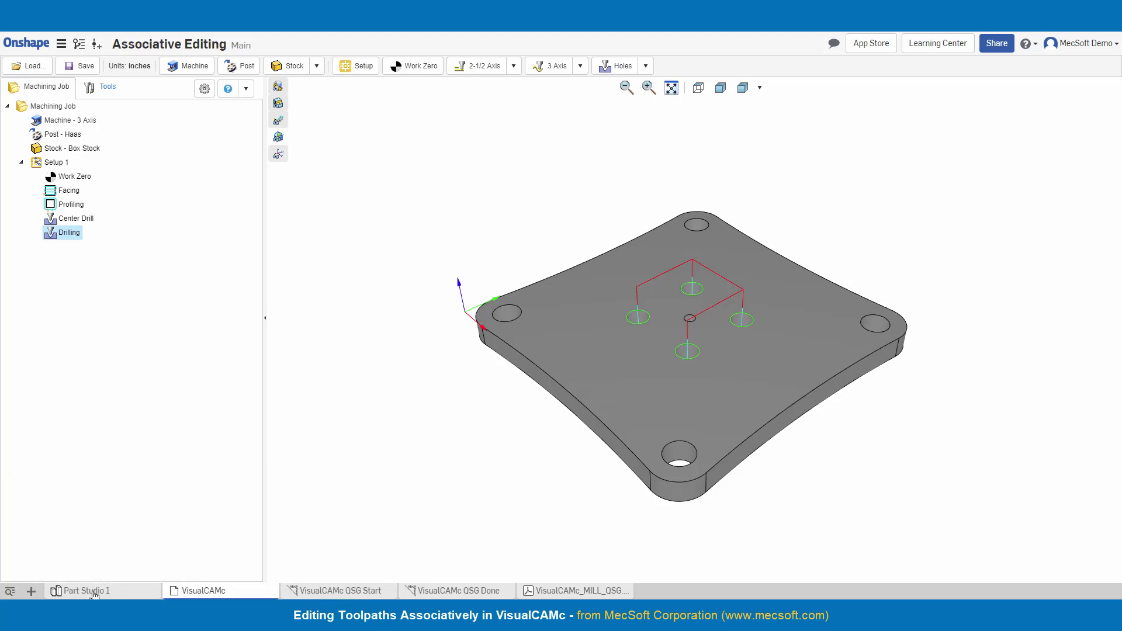
- Switch to Part Studio 1 and open Sketch 1 for editing, seen from the top
{"action": "left_click", "coordinate": [93, 591]}
{"action": "mouse_move", "coordinate": [710, 350]}
{"action": "right_mouse_down"}
{"action": "mouse_move", "coordinate": [712, 382]}
{"action": "mouse_move", "coordinate": [706, 342]}
{"action": "mouse_move", "coordinate": [720, 339]}
{"action": "mouse_move", "coordinate": [705, 343]}
{"action": "mouse_move", "coordinate": [721, 342]}
{"action": "right_mouse_up"}
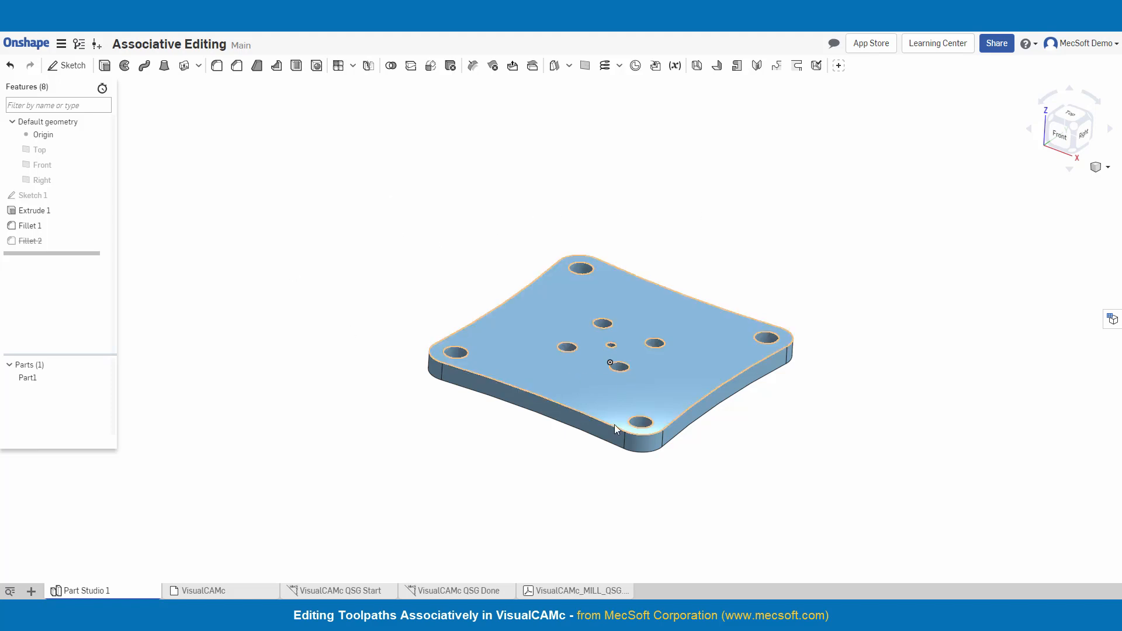
{"action": "right_click", "coordinate": [35, 198]}
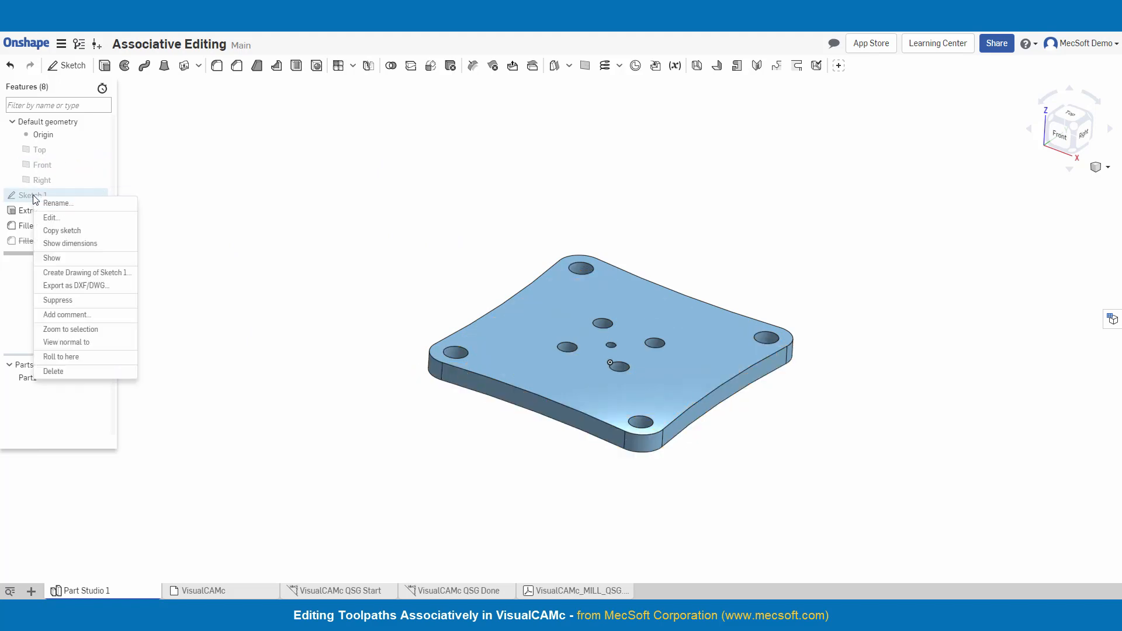
{"action": "left_click", "coordinate": [58, 218]}
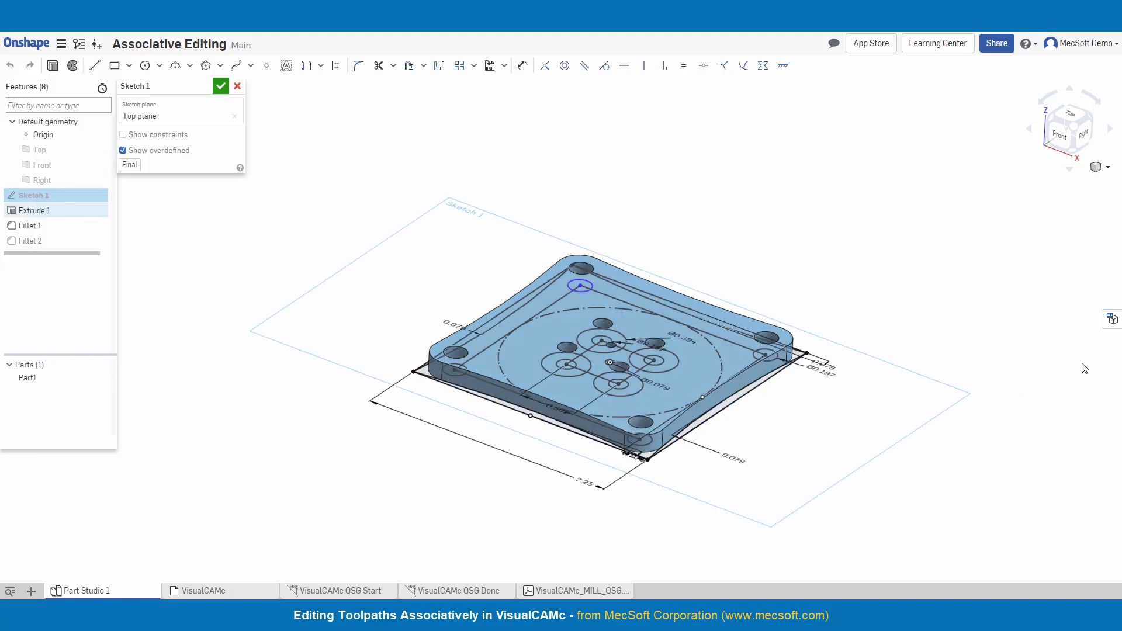
{"action": "left_click", "coordinate": [1070, 115]}
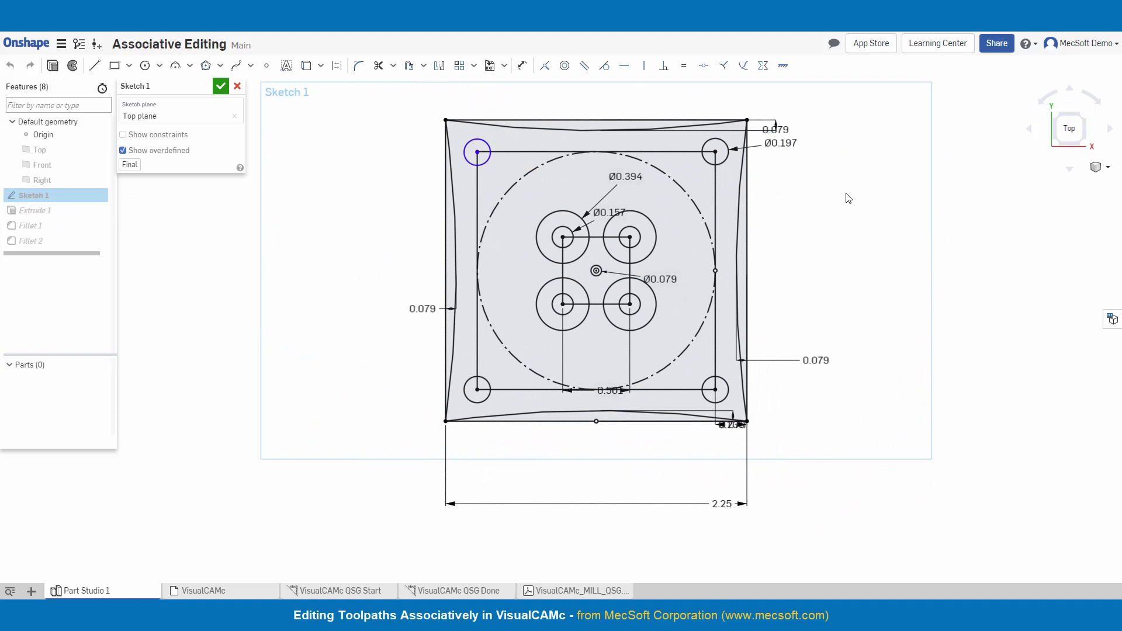
- Set the spacing between the four inner holes to 1.181 inches
{"action": "double_click", "coordinate": [610, 391]}
{"action": "type", "text": "0.625"}
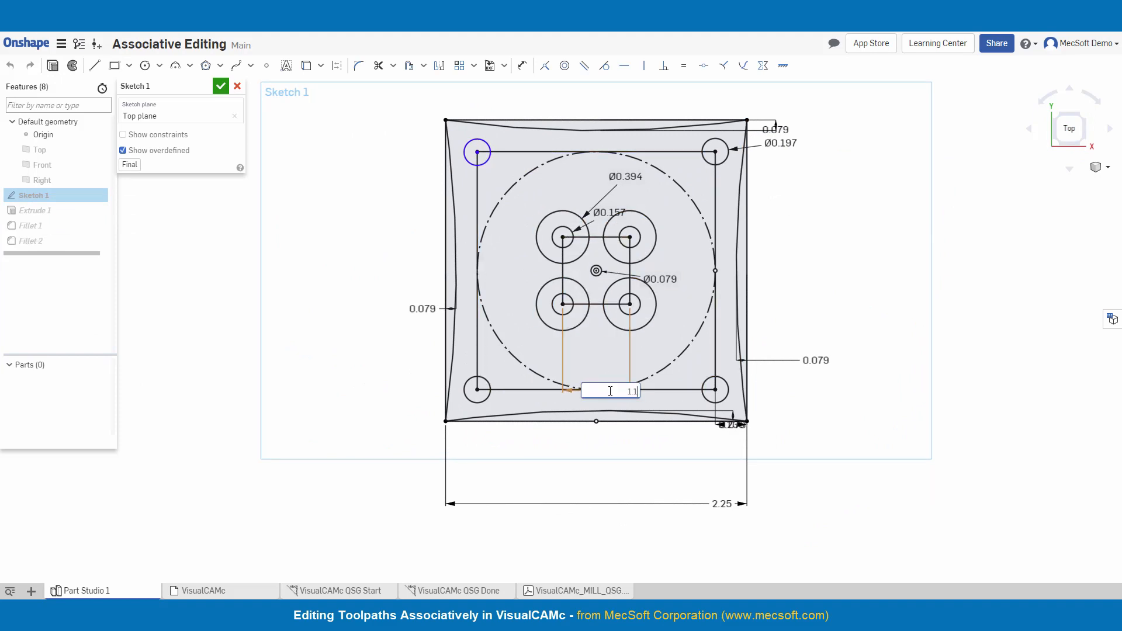
{"action": "key", "text": "Return"}
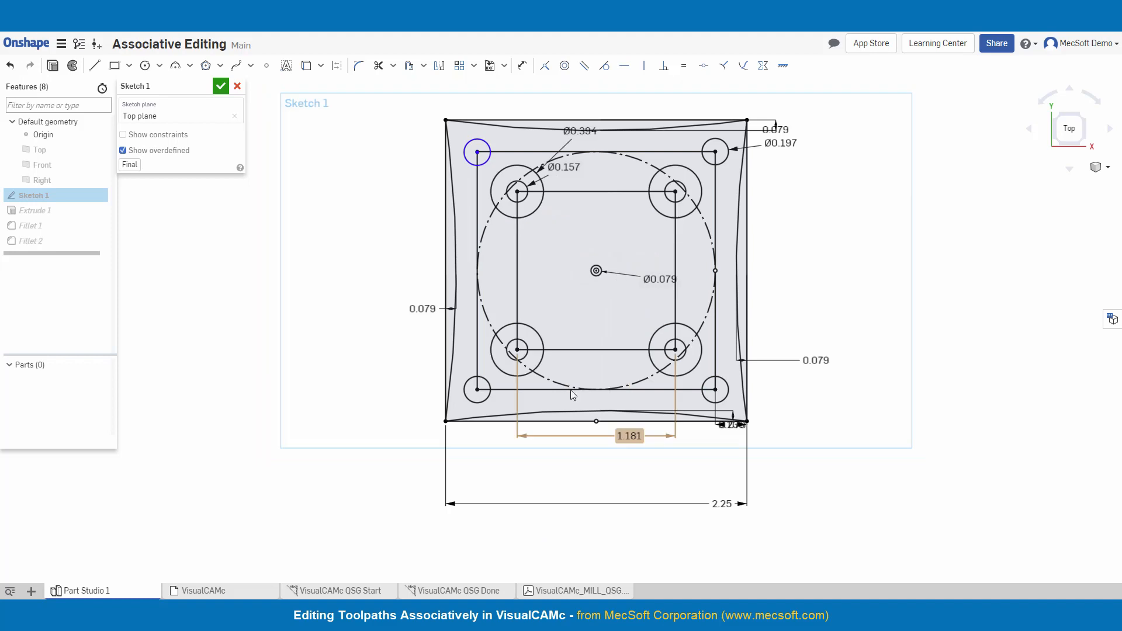
- Set the depths of the plate's left and bottom edge arcs to 0.157 inches
{"action": "double_click", "coordinate": [424, 309]}
{"action": "type", "text": "0.157"}
{"action": "key", "text": "Return"}
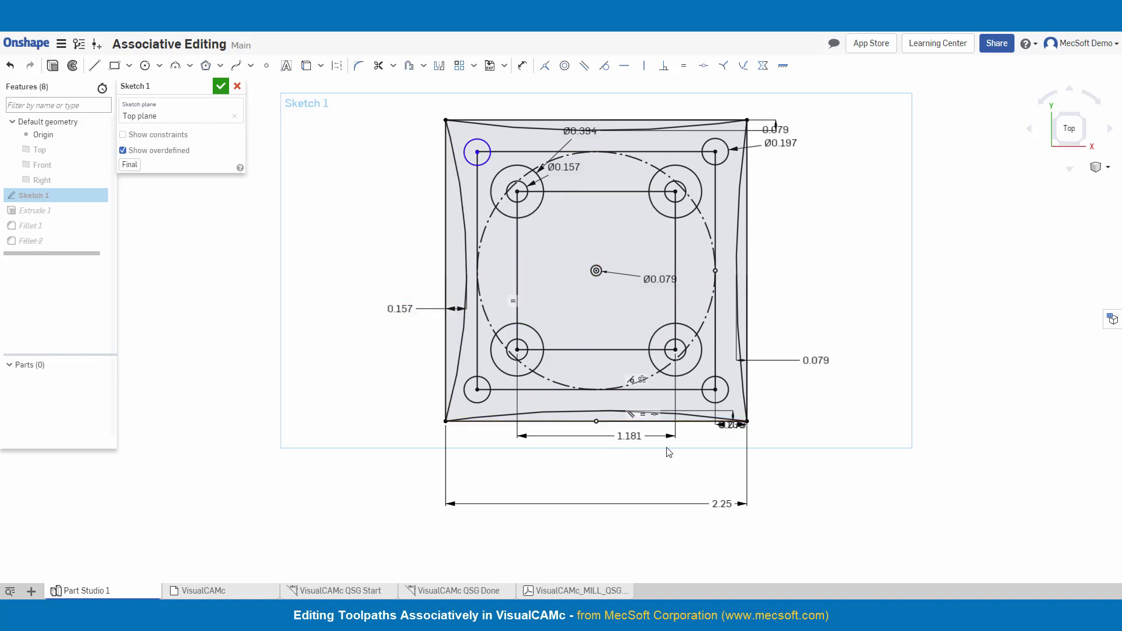
{"action": "double_click", "coordinate": [734, 423]}
{"action": "type", "text": "0.157"}
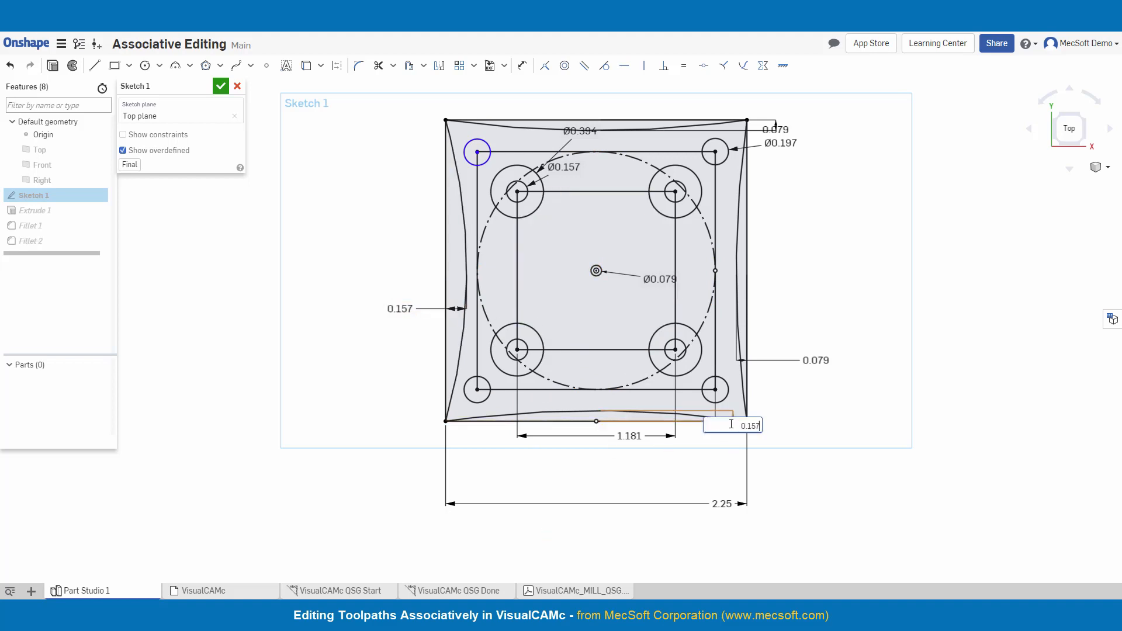
{"action": "key", "text": "Return"}
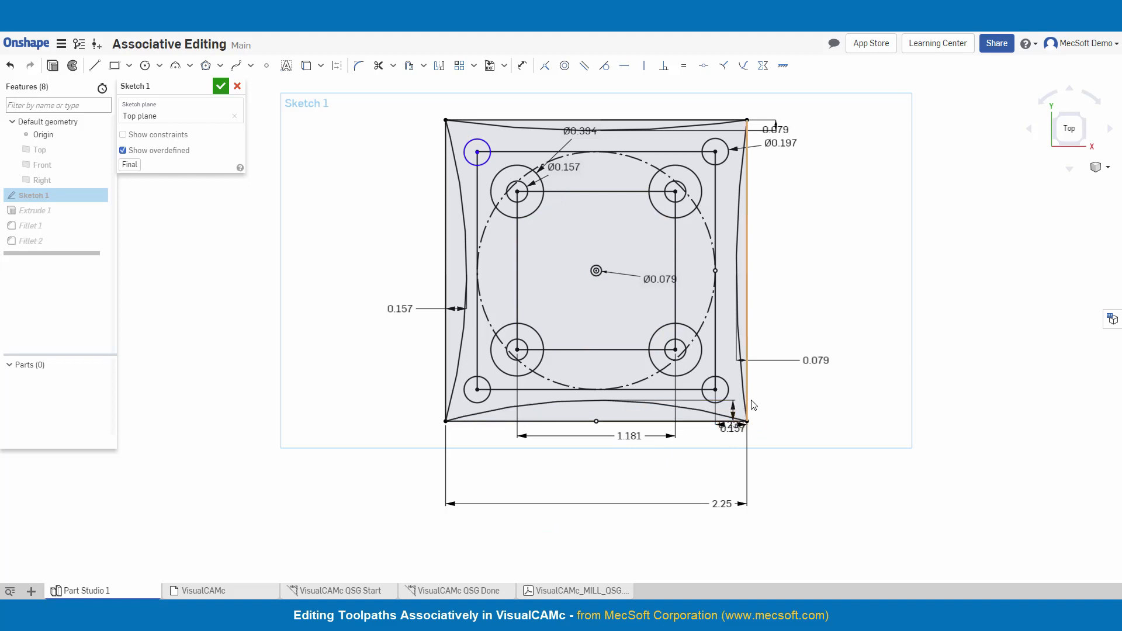
- Set the depths of the plate's right and top edge arcs to 0.157 inches and accept the sketch
{"action": "double_click", "coordinate": [818, 360]}
{"action": "type", "text": "0.157"}
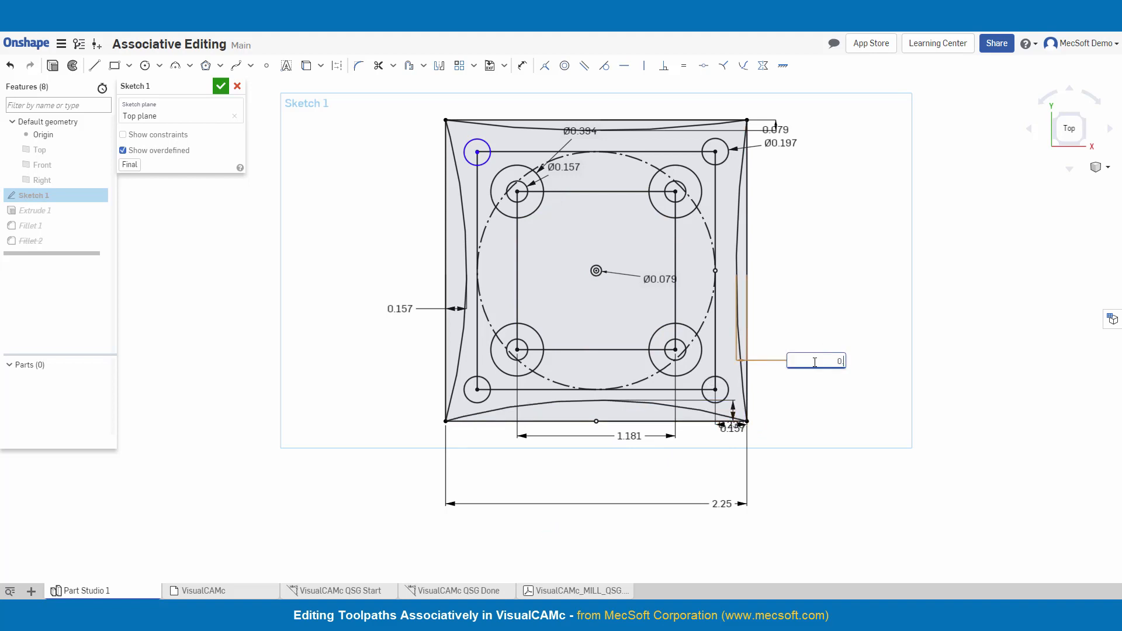
{"action": "key", "text": "Return"}
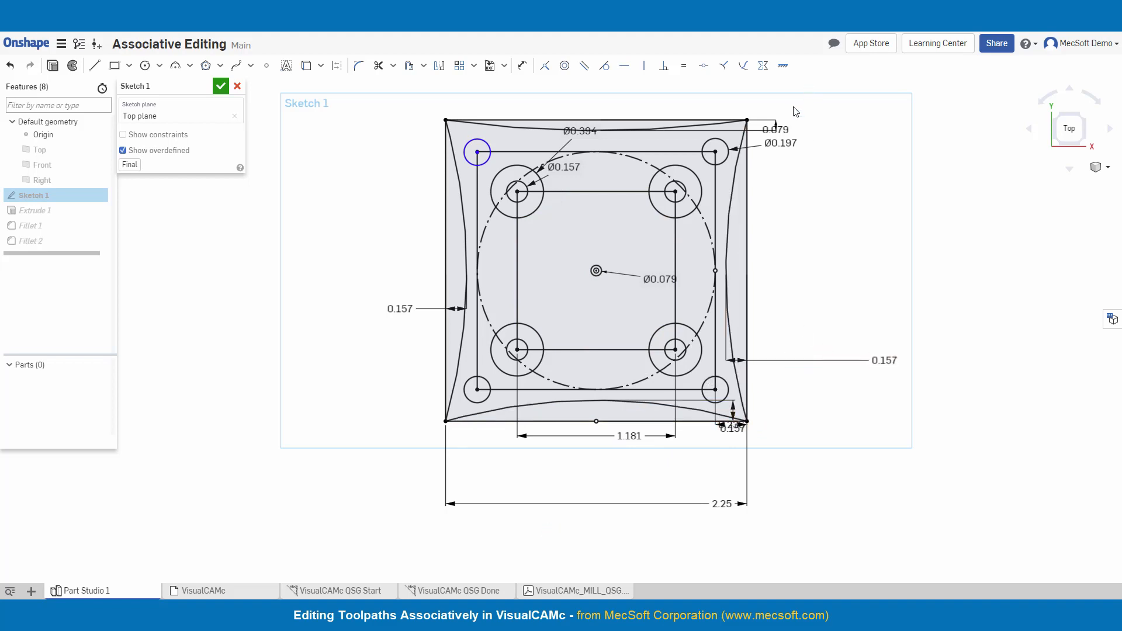
{"action": "double_click", "coordinate": [779, 128]}
{"action": "type", "text": "0.1"}
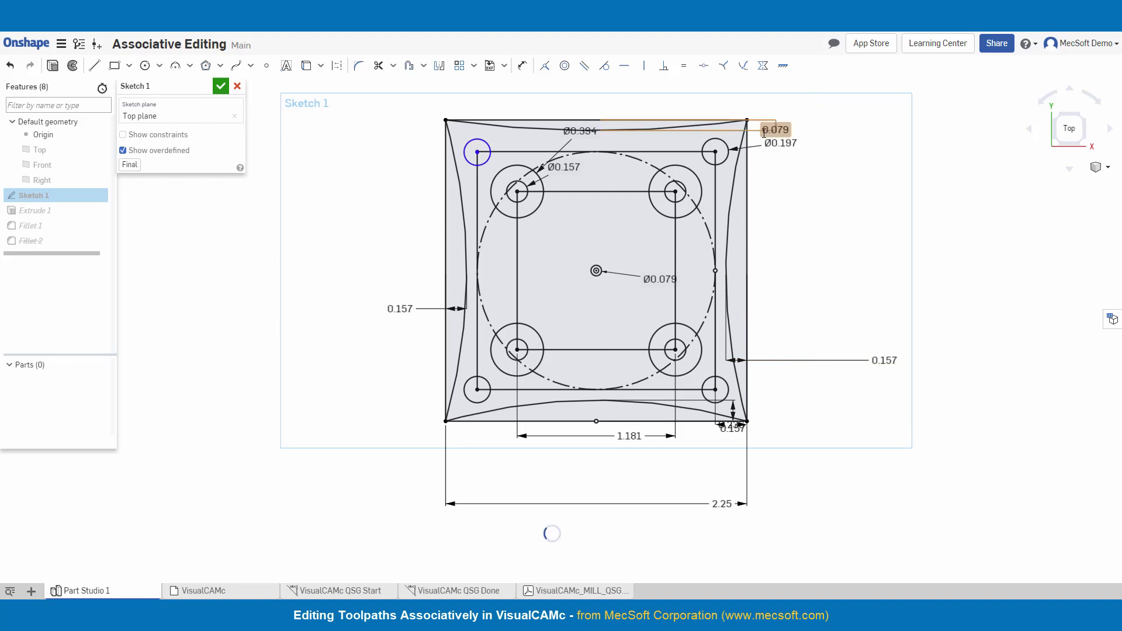
{"action": "key", "text": "Return"}
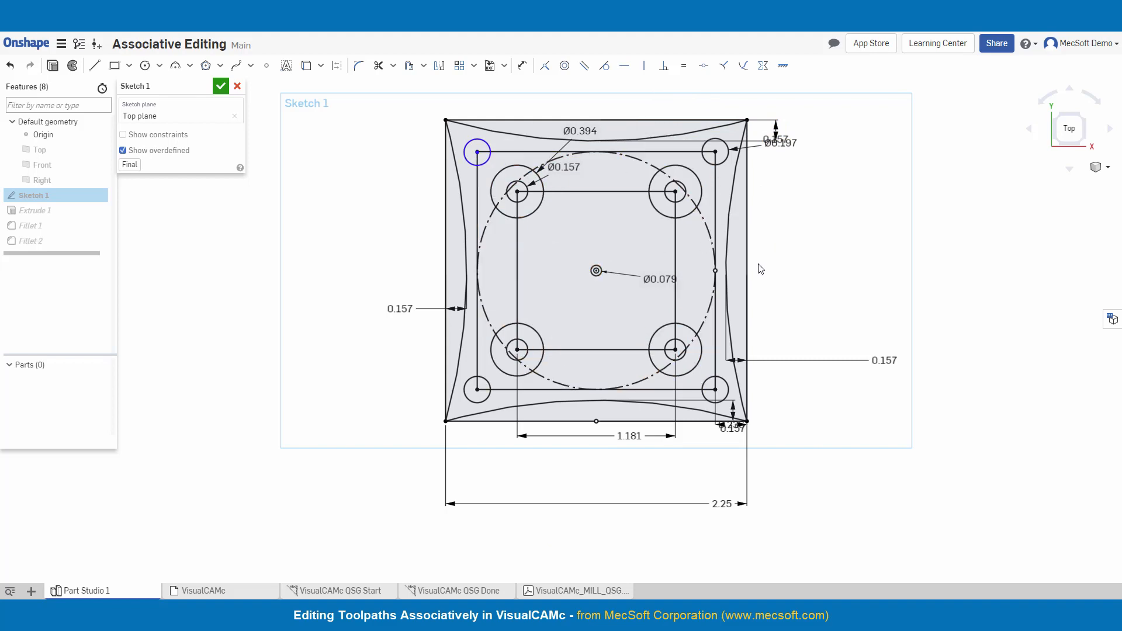
{"action": "left_click", "coordinate": [221, 87]}
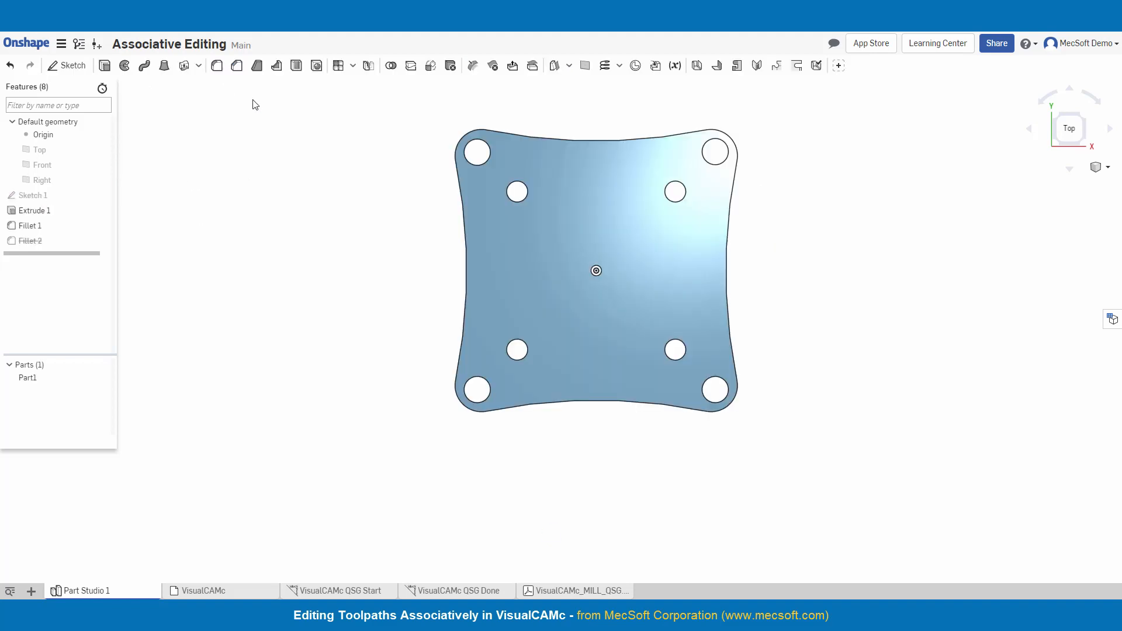
{"action": "left_click", "coordinate": [1099, 167]}
{"action": "left_click", "coordinate": [1050, 186]}
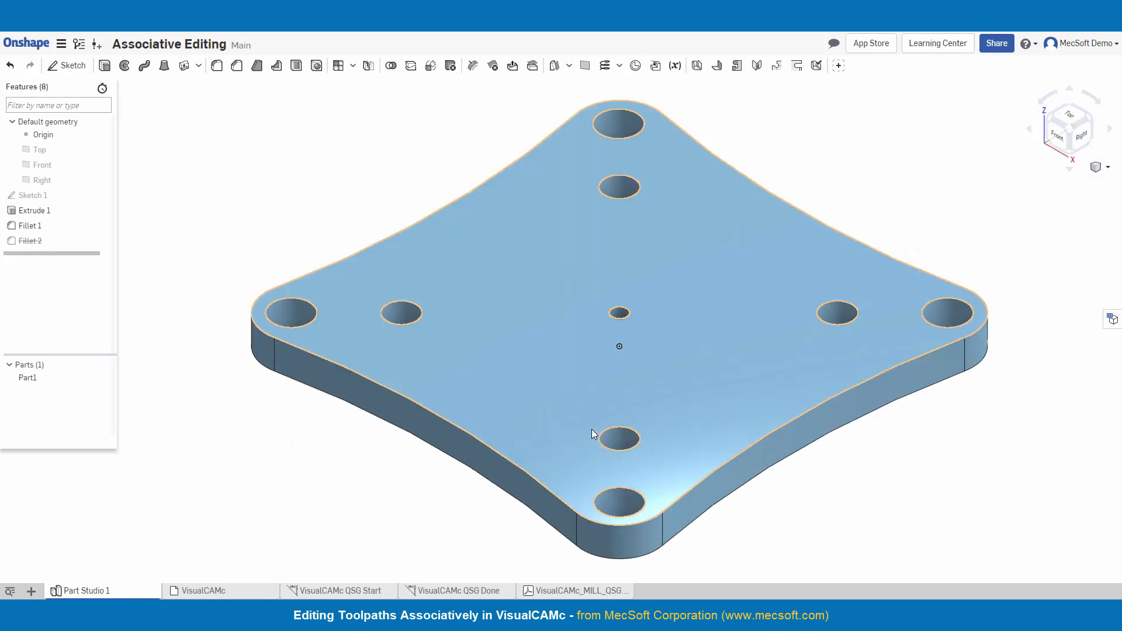
{"action": "scroll", "coordinate": [608, 419], "scroll_direction": "down", "scroll_amount": 4}
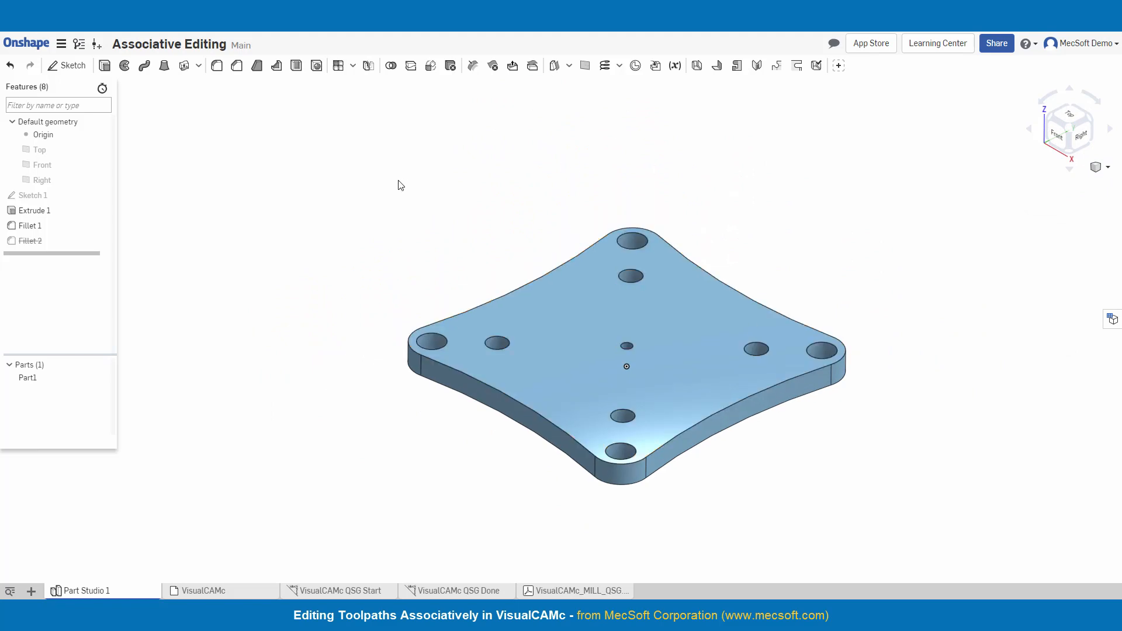
- Return to the VisualCAMc machining job and regenerate the toolpaths of Setup 1
{"action": "left_click", "coordinate": [203, 591]}
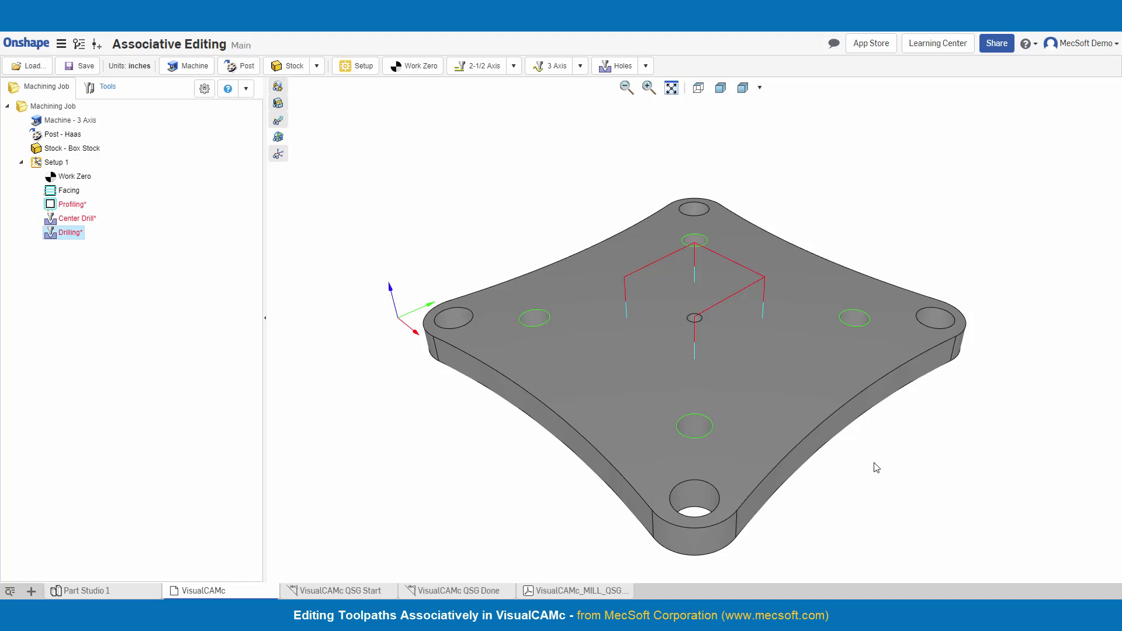
{"action": "mouse_move", "coordinate": [86, 197]}
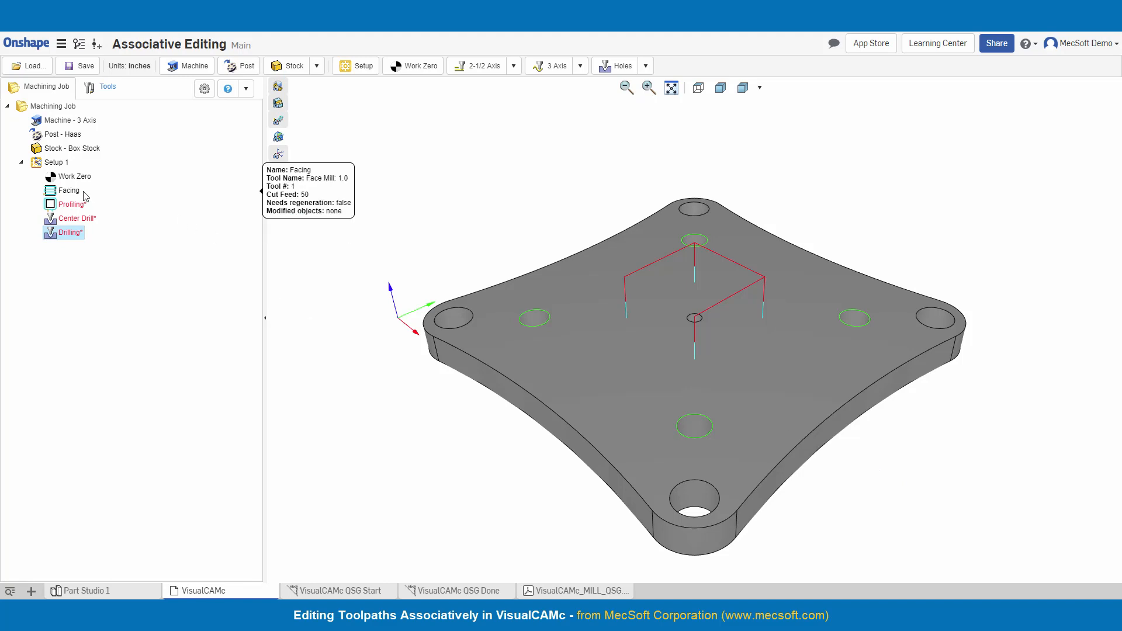
{"action": "mouse_move", "coordinate": [81, 240]}
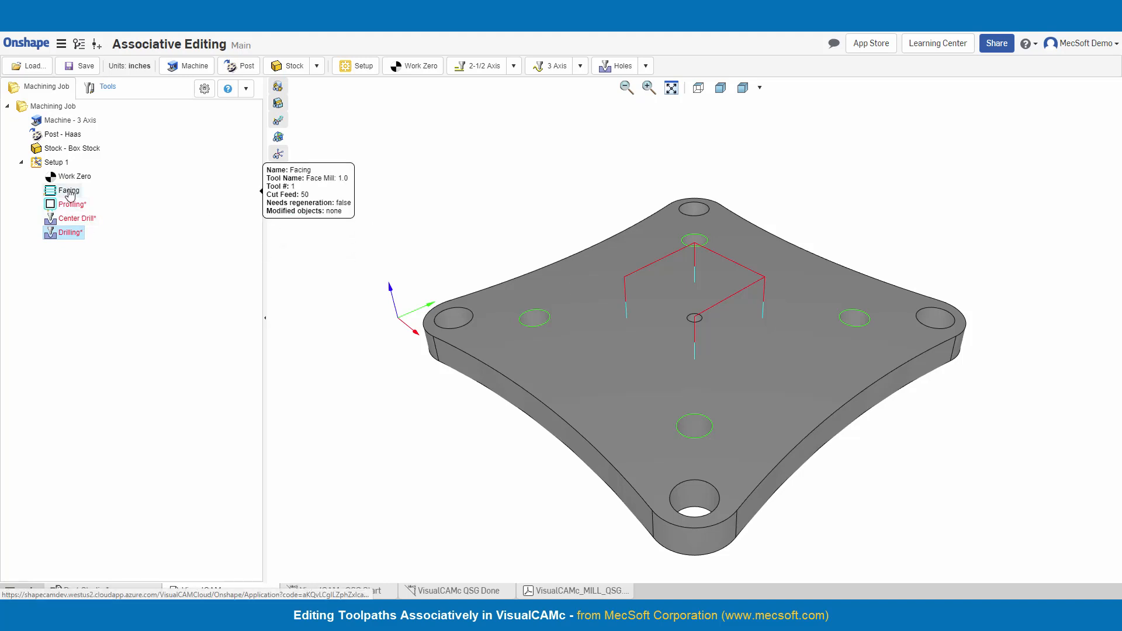
{"action": "right_click", "coordinate": [56, 163]}
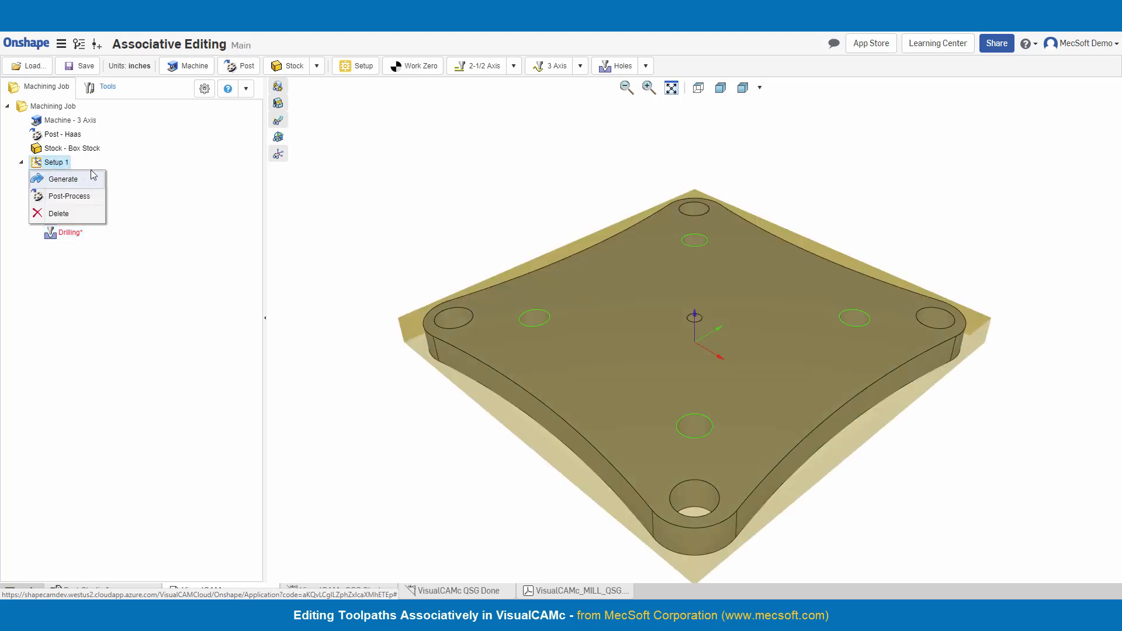
{"action": "left_click", "coordinate": [93, 178]}
{"action": "mouse_move", "coordinate": [228, 207]}
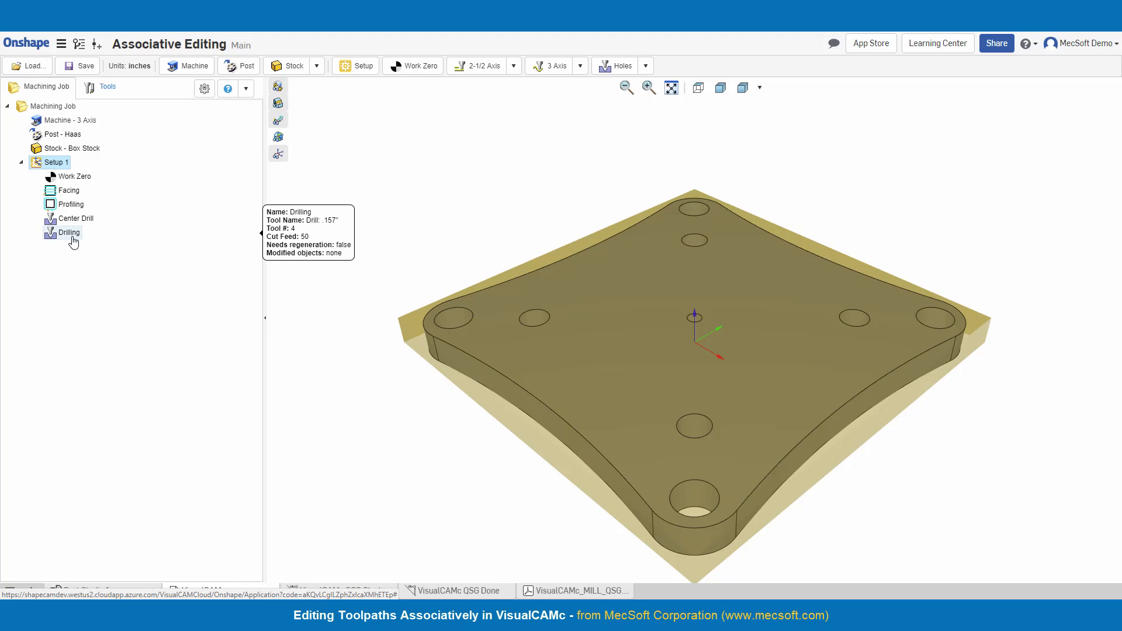
- Review the regenerated Facing, Profiling, Center Drill and Drilling toolpaths one after another on the plate
{"action": "mouse_move", "coordinate": [72, 195]}
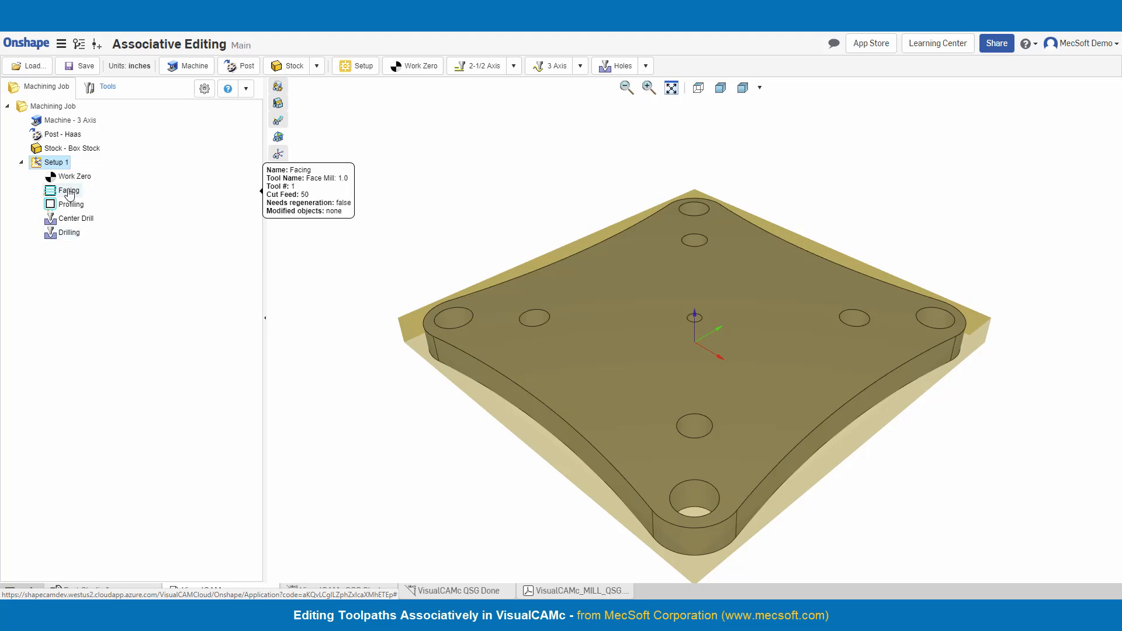
{"action": "left_click", "coordinate": [72, 195]}
{"action": "mouse_move", "coordinate": [75, 208]}
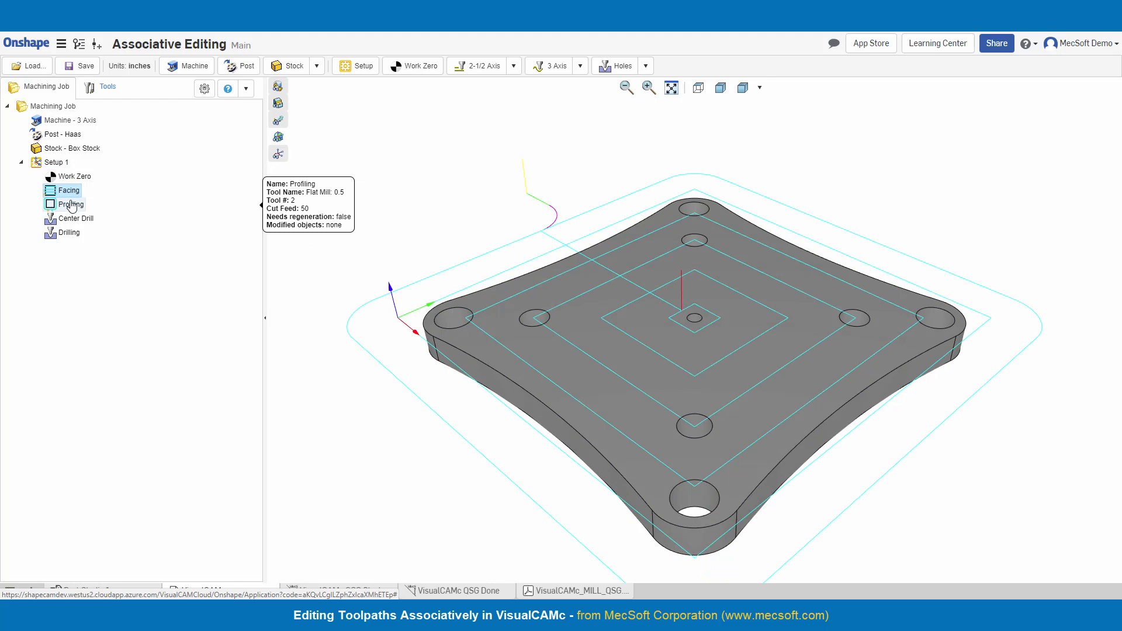
{"action": "left_click", "coordinate": [75, 206]}
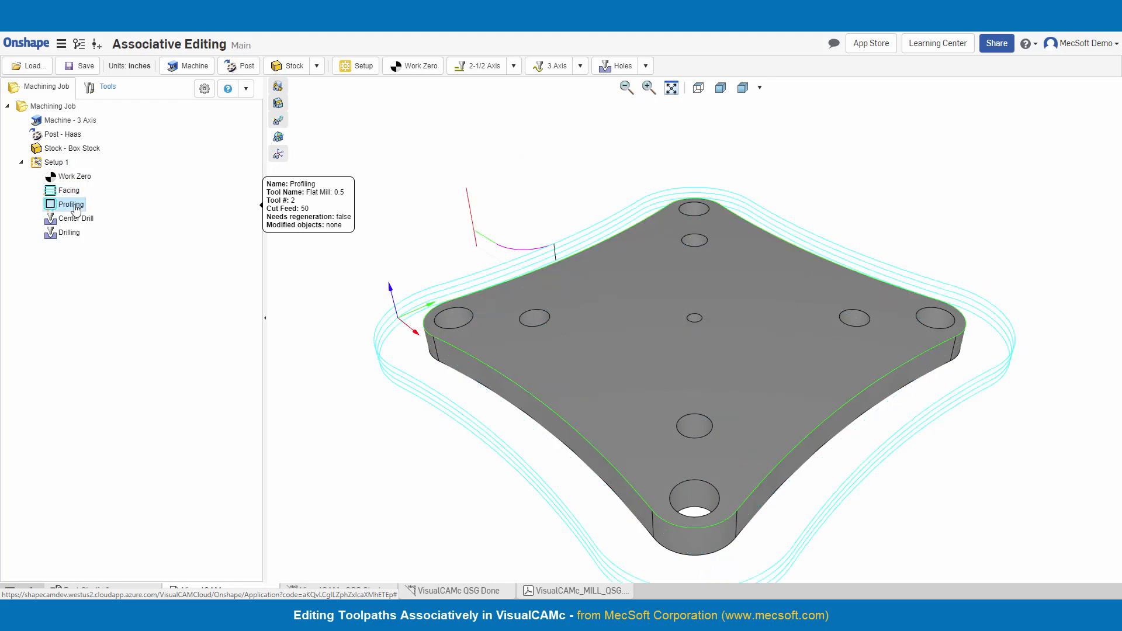
{"action": "mouse_move", "coordinate": [72, 223]}
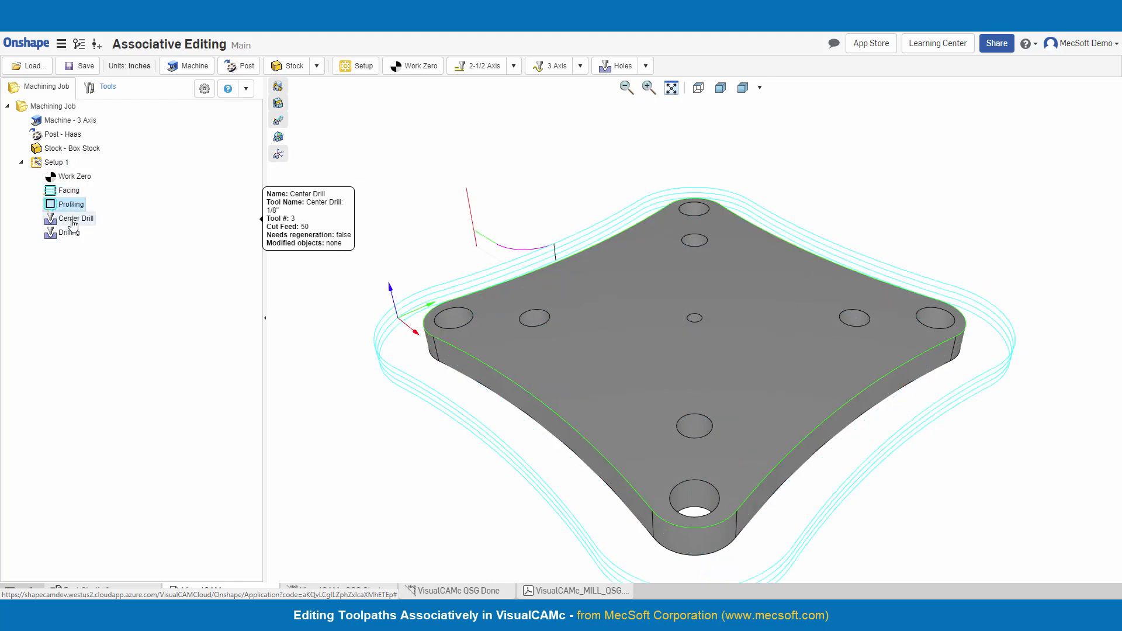
{"action": "left_click", "coordinate": [72, 223]}
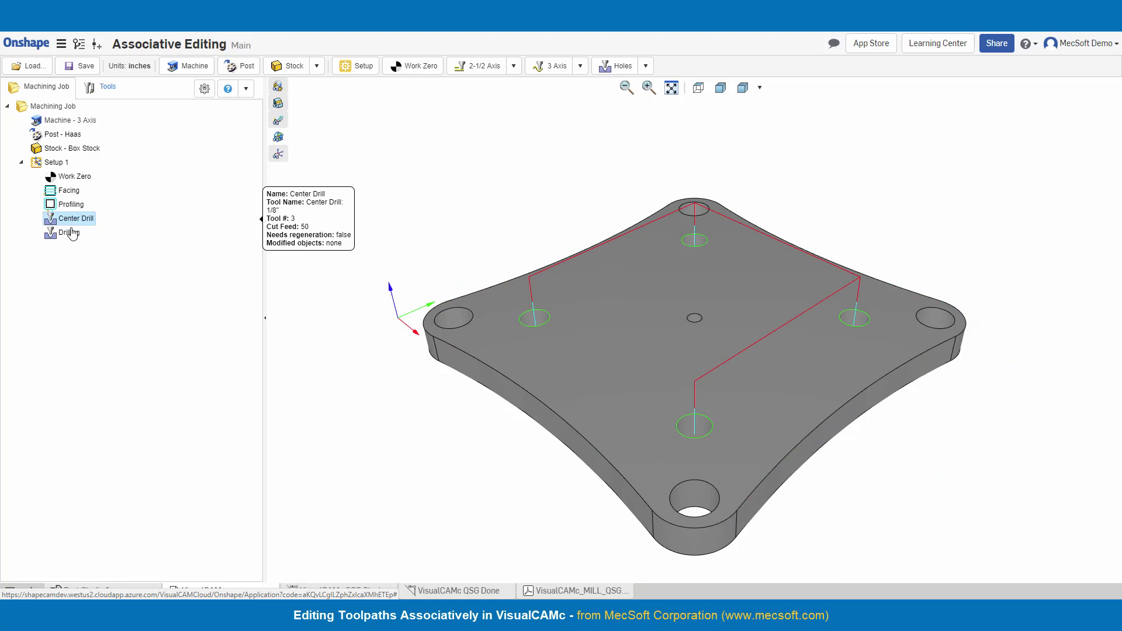
{"action": "left_click", "coordinate": [163, 233]}
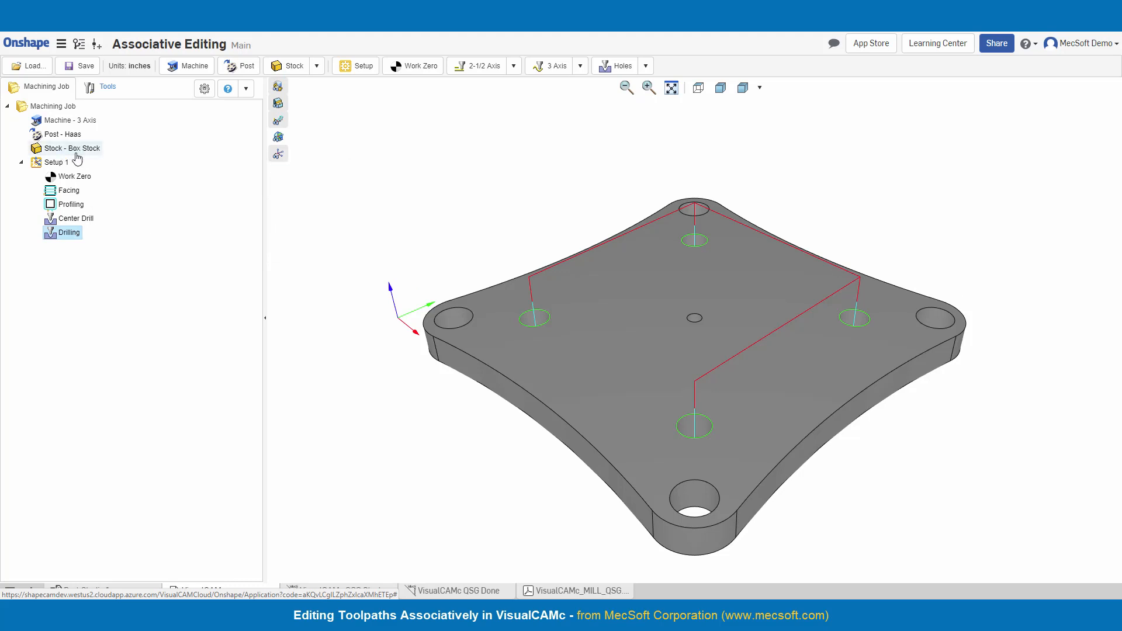
- Resize the box stock by copying the model bounding box and save the stock
{"action": "mouse_move", "coordinate": [79, 181]}
{"action": "double_click", "coordinate": [87, 153]}
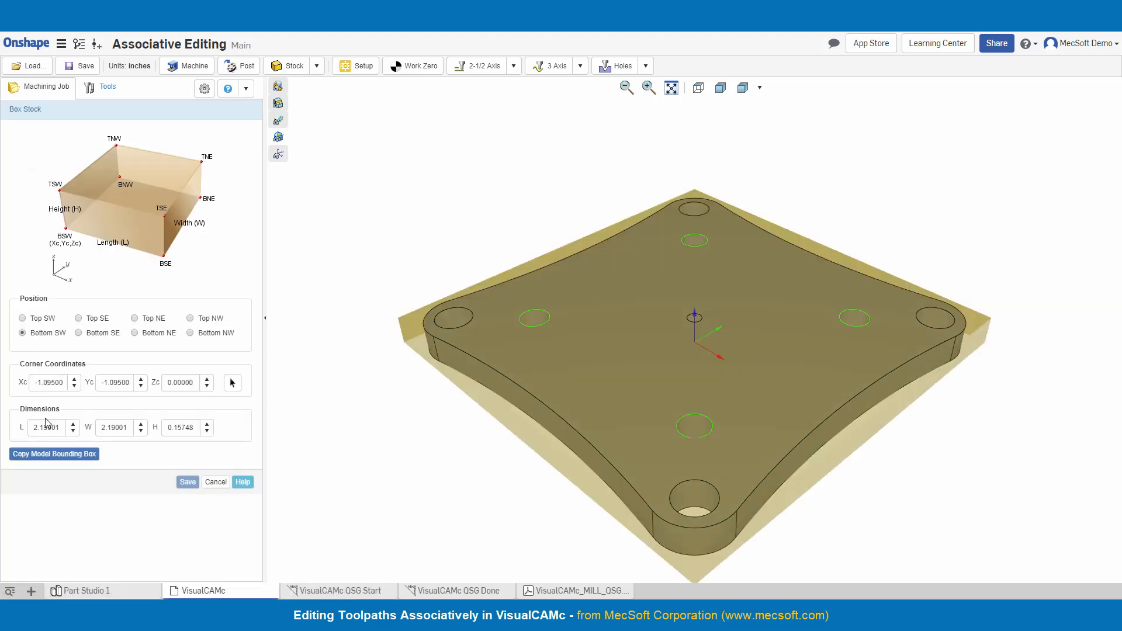
{"action": "left_click", "coordinate": [56, 455]}
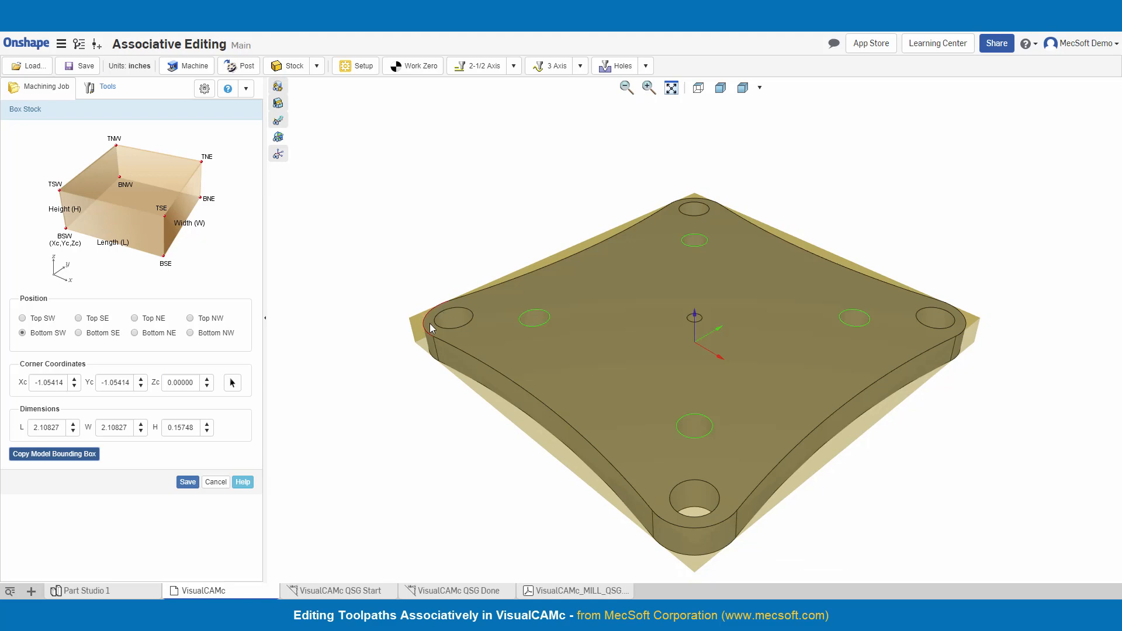
{"action": "left_click", "coordinate": [187, 483]}
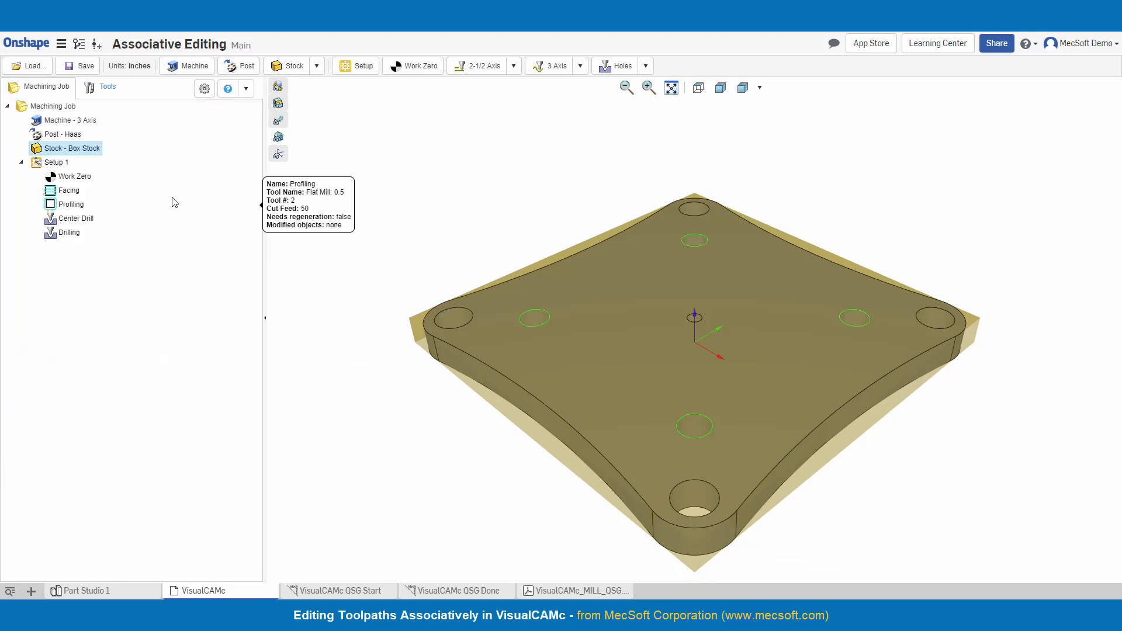
- Realign the work zero to the resized stock box's highest-Z, south-west corner and save it
{"action": "double_click", "coordinate": [73, 183]}
{"action": "left_click", "coordinate": [23, 175]}
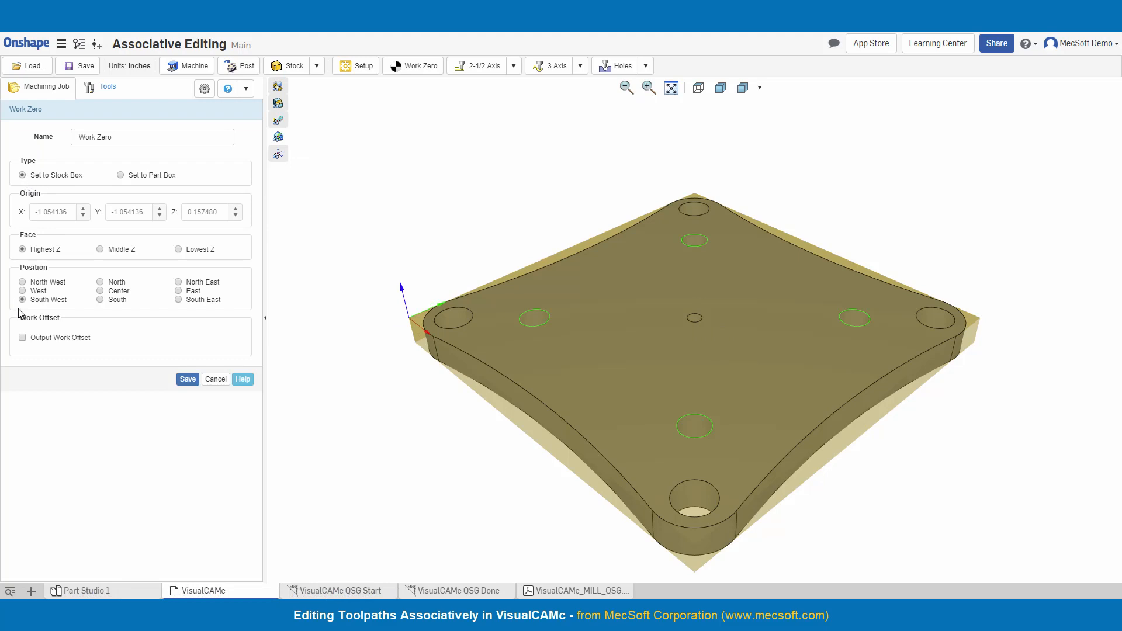
{"action": "left_click", "coordinate": [185, 380]}
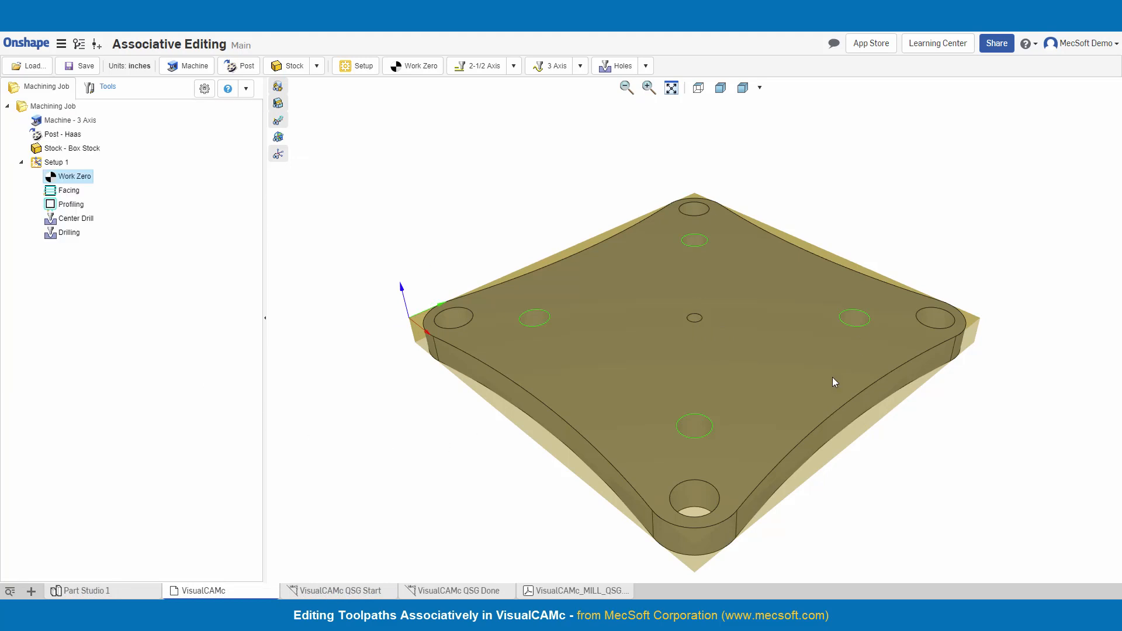
- Regenerate all Setup 1 toolpaths against the updated stock and work zero
{"action": "left_click", "coordinate": [57, 163]}
{"action": "right_click", "coordinate": [57, 163]}
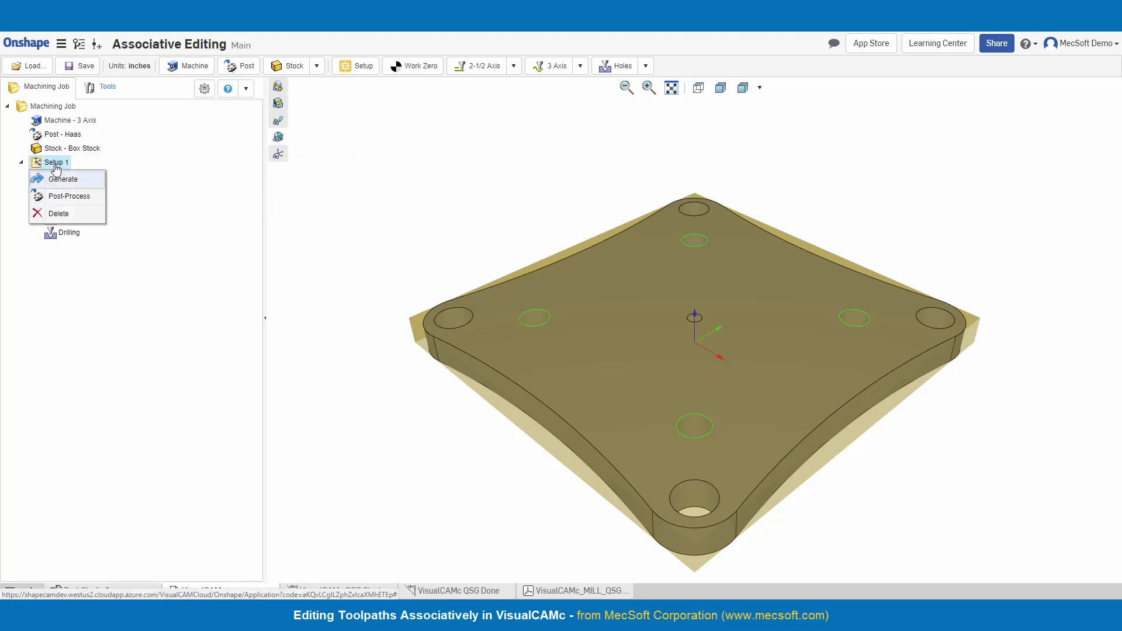
{"action": "left_click", "coordinate": [69, 179]}
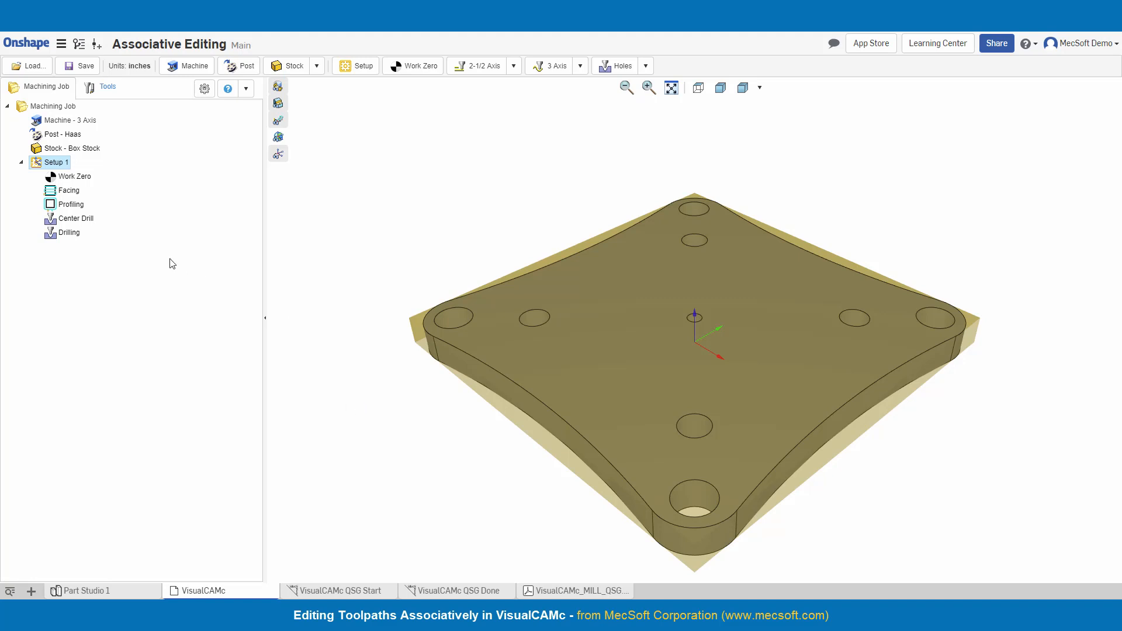
{"action": "mouse_move", "coordinate": [82, 185]}
- Switch to Part Studio 1 and unsuppress Fillet 2 on the plate
{"action": "left_click", "coordinate": [91, 591]}
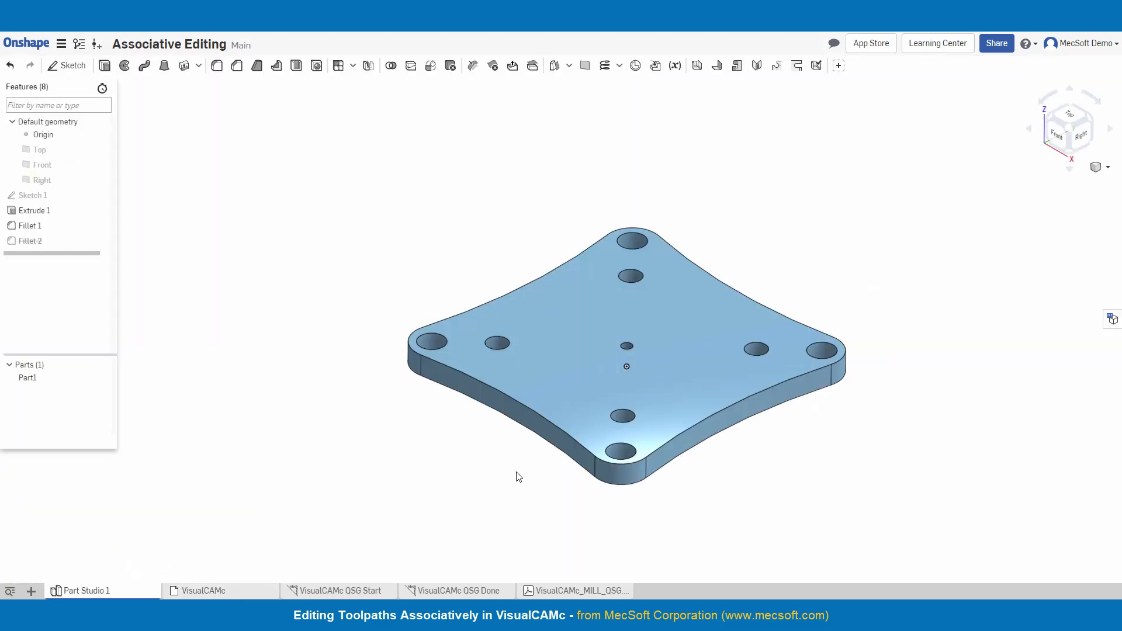
{"action": "right_click", "coordinate": [37, 241]}
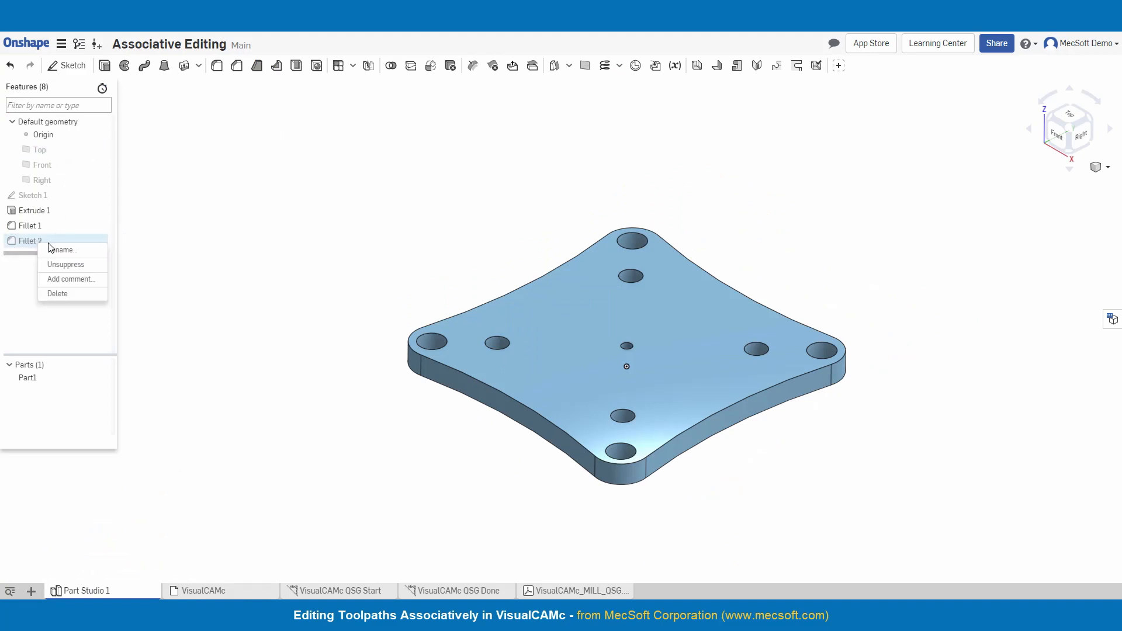
{"action": "left_click", "coordinate": [65, 265]}
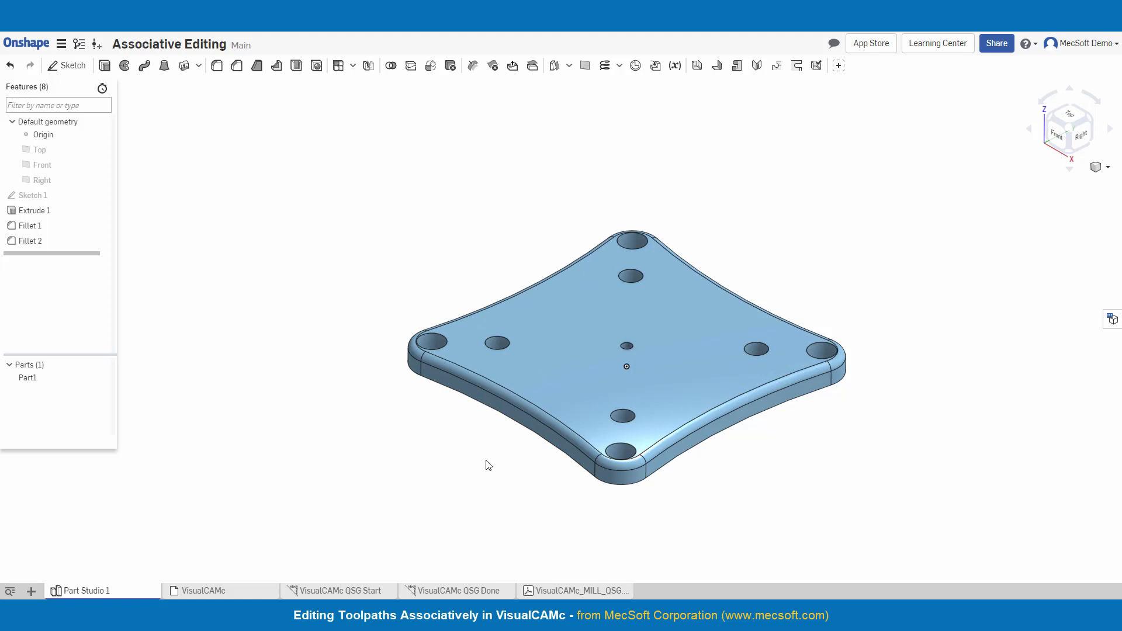
{"action": "left_click", "coordinate": [494, 392]}
- Return to the VisualCAMc machining job and resave the box stock and the work zero for the filleted plate
{"action": "left_click", "coordinate": [204, 591]}
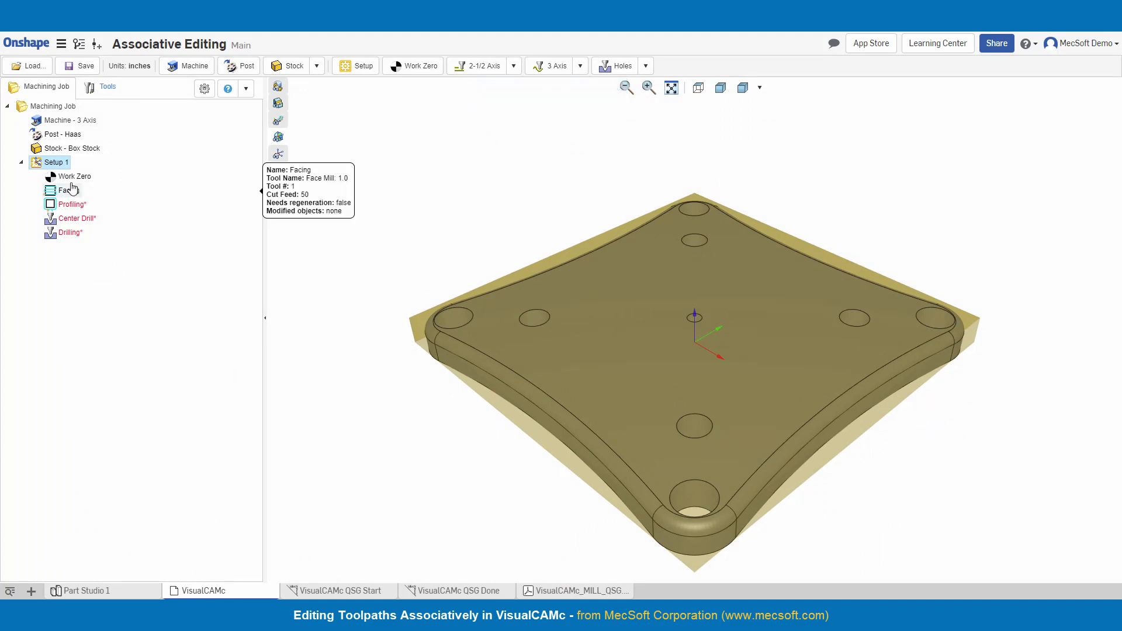
{"action": "mouse_move", "coordinate": [85, 243]}
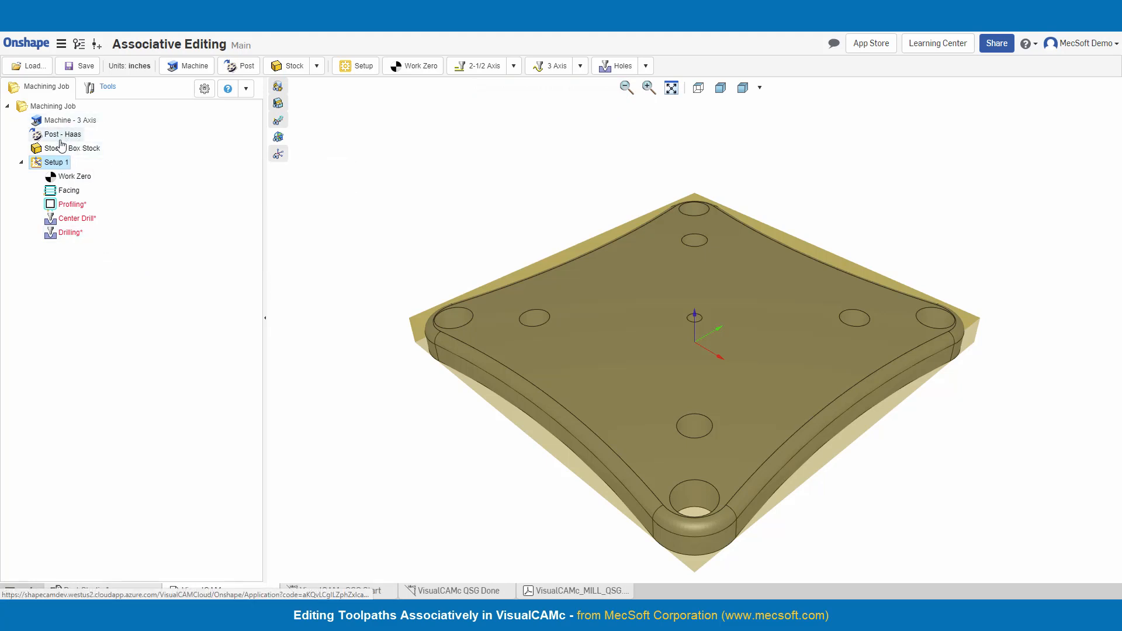
{"action": "double_click", "coordinate": [74, 151]}
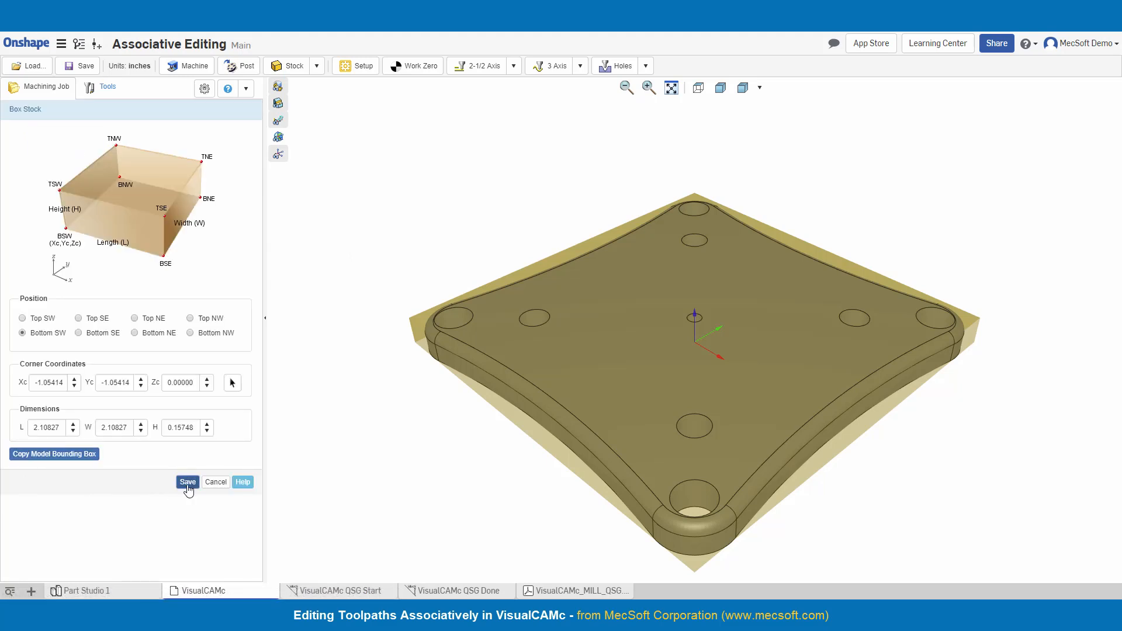
{"action": "left_click", "coordinate": [188, 483]}
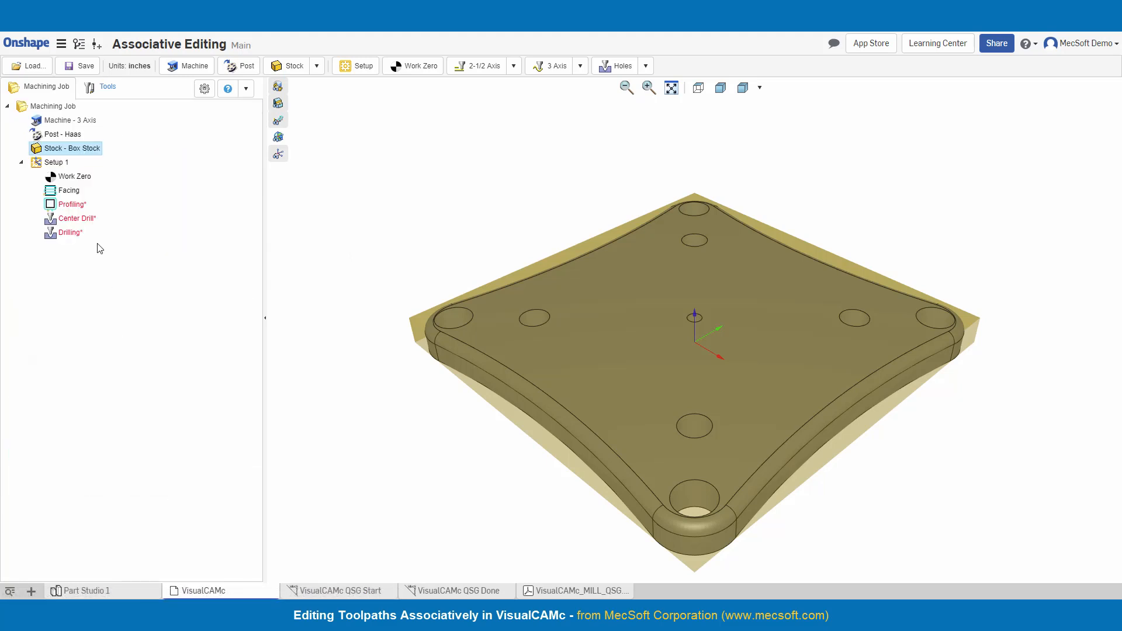
{"action": "double_click", "coordinate": [74, 176]}
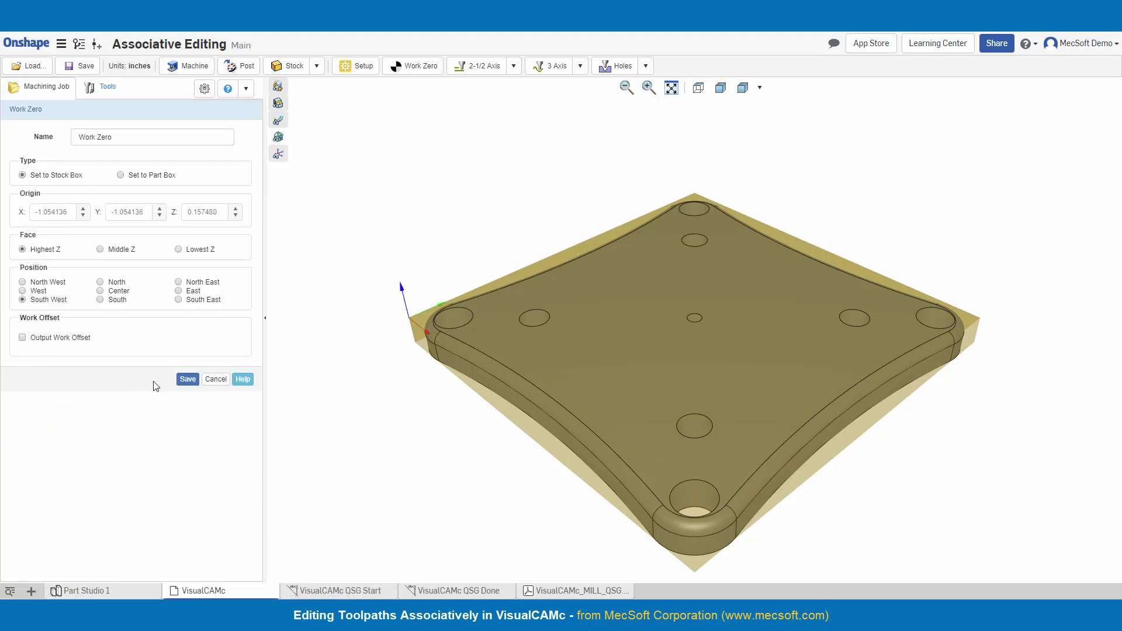
{"action": "left_click", "coordinate": [188, 381]}
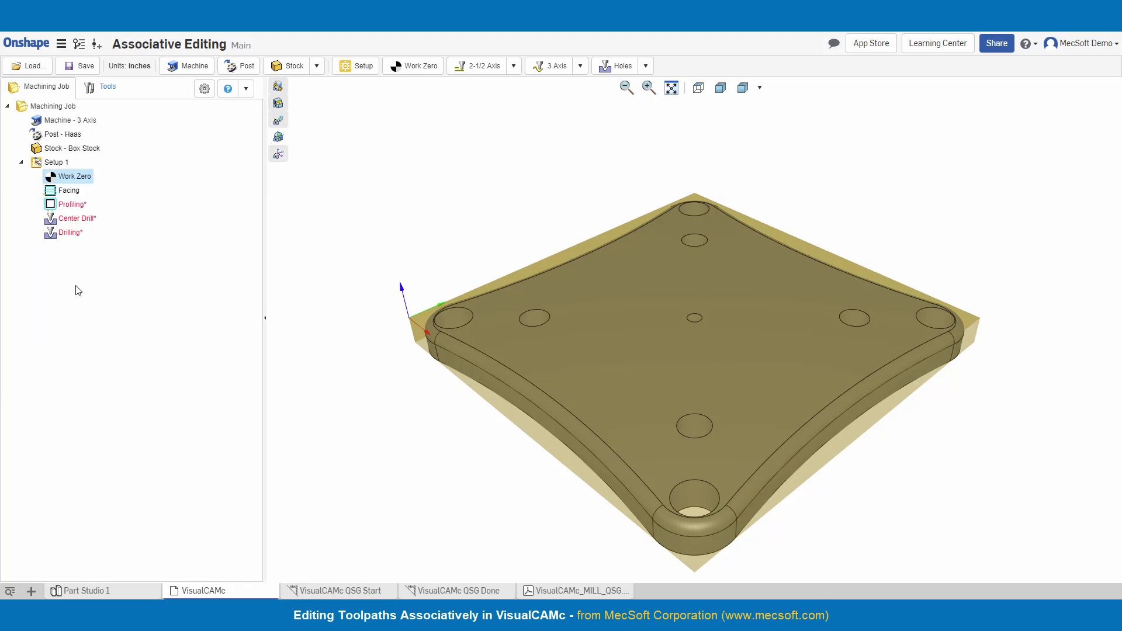
- Regenerate the toolpaths of Setup 1 for the filleted plate
{"action": "left_click", "coordinate": [55, 164]}
{"action": "right_click", "coordinate": [55, 164]}
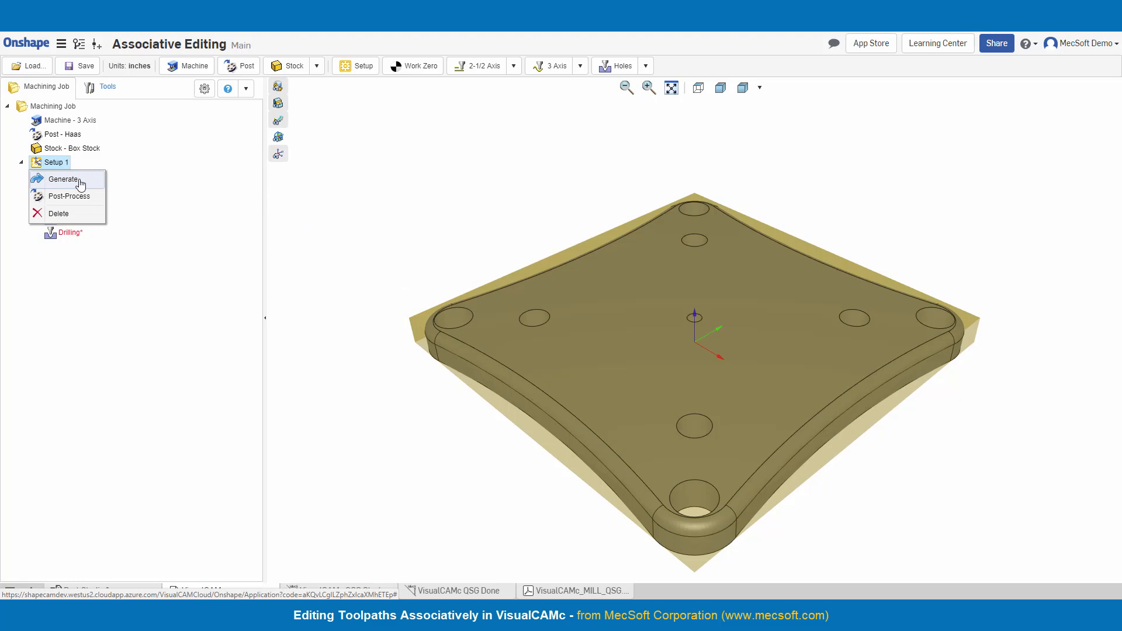
{"action": "left_click", "coordinate": [78, 178]}
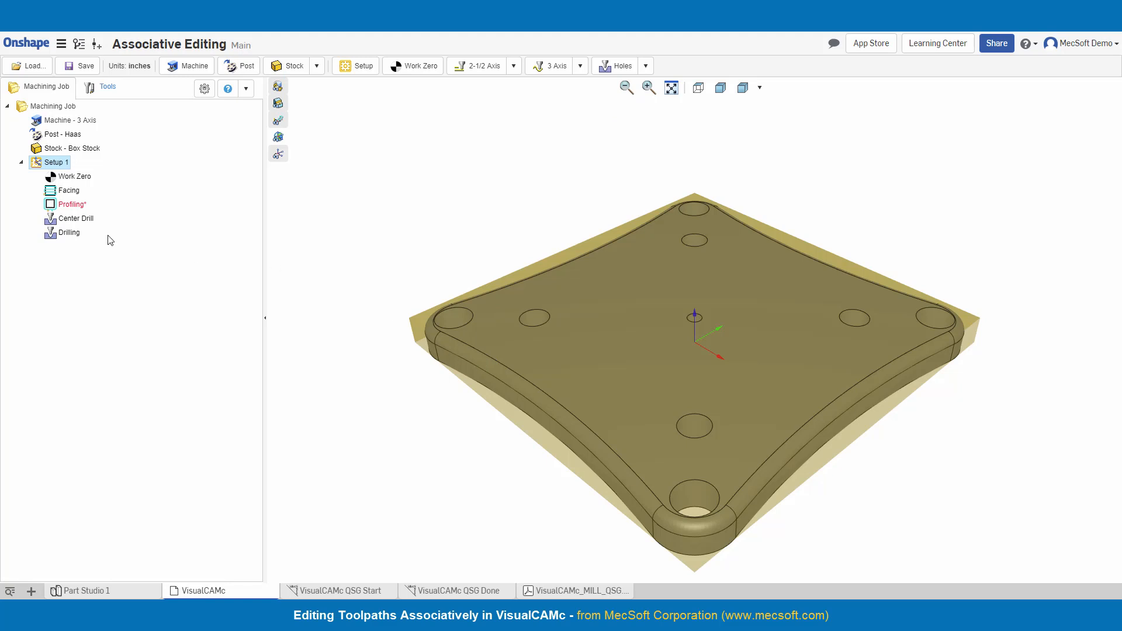
{"action": "mouse_move", "coordinate": [88, 208]}
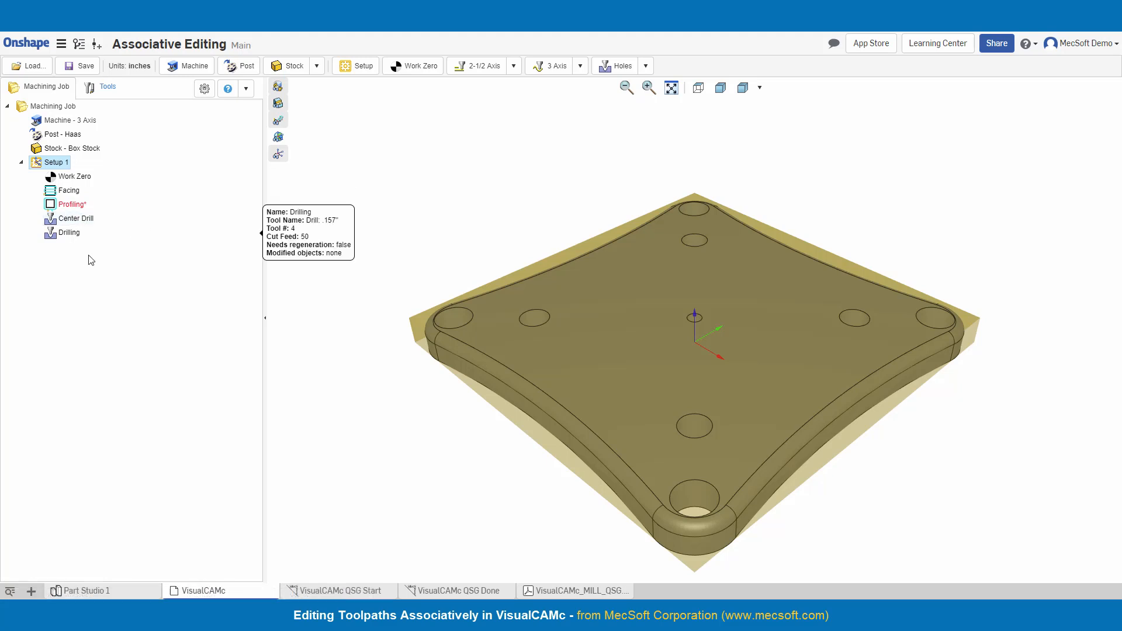
- Select the plate's bottom outer edges for the Profiling operation, set the cut geometry location to At Bottom and generate its toolpath
{"action": "double_click", "coordinate": [74, 209]}
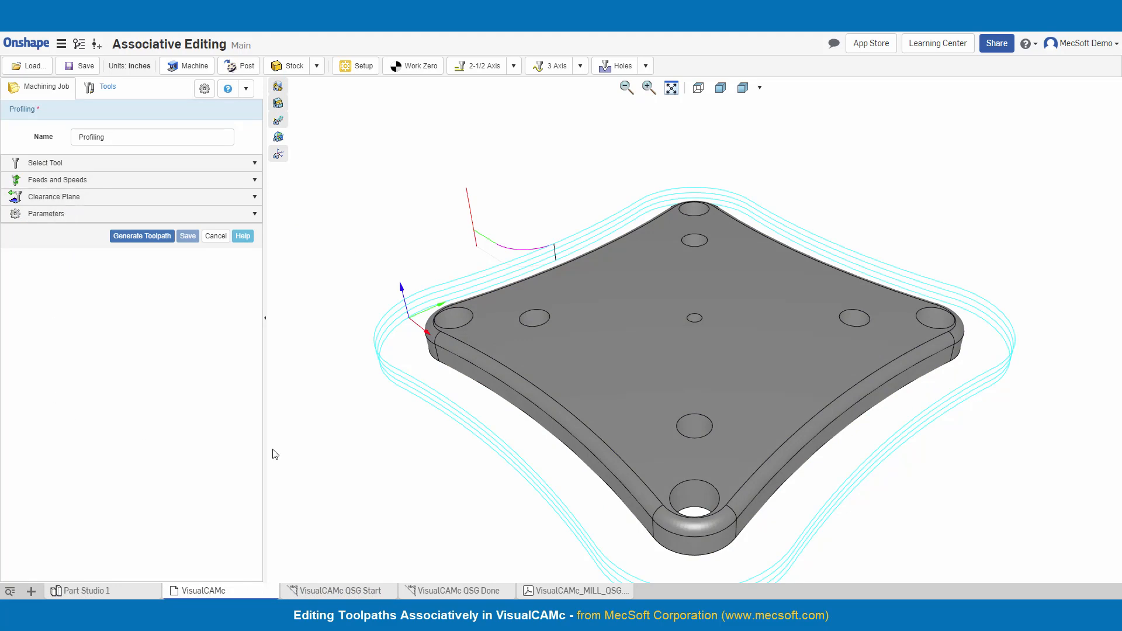
{"action": "left_click", "coordinate": [464, 375]}
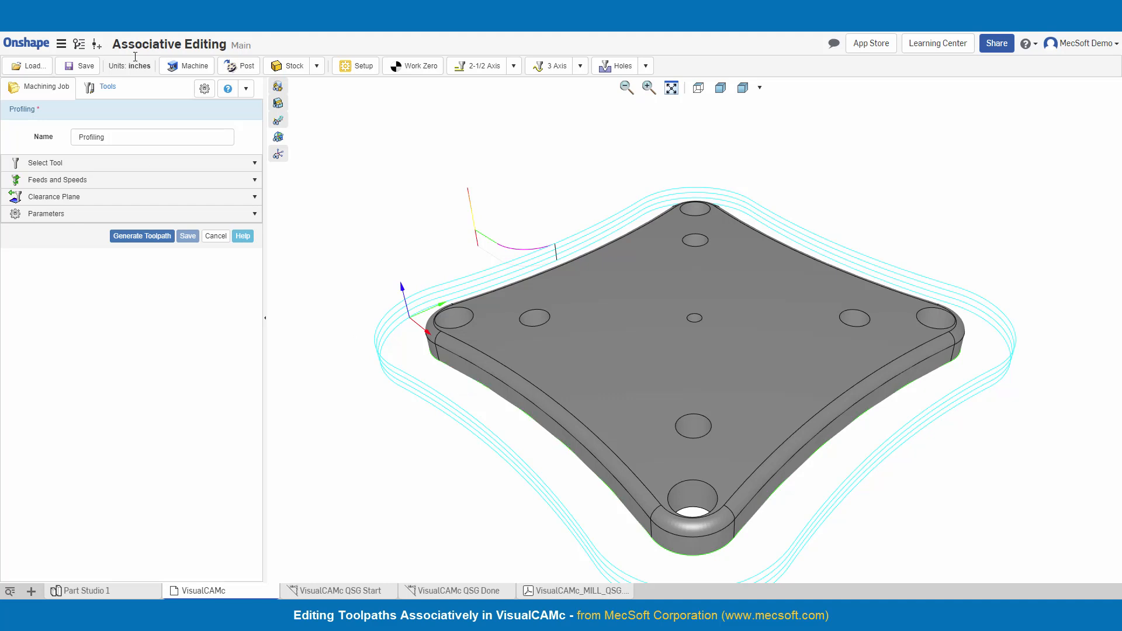
{"action": "left_click", "coordinate": [44, 214]}
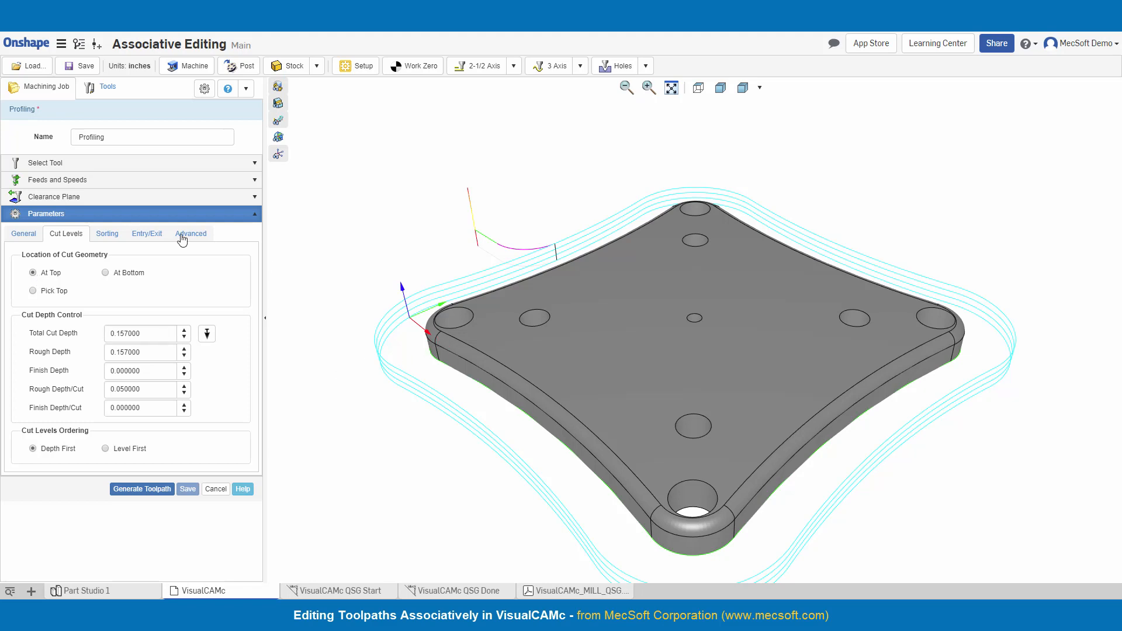
{"action": "left_click", "coordinate": [108, 273]}
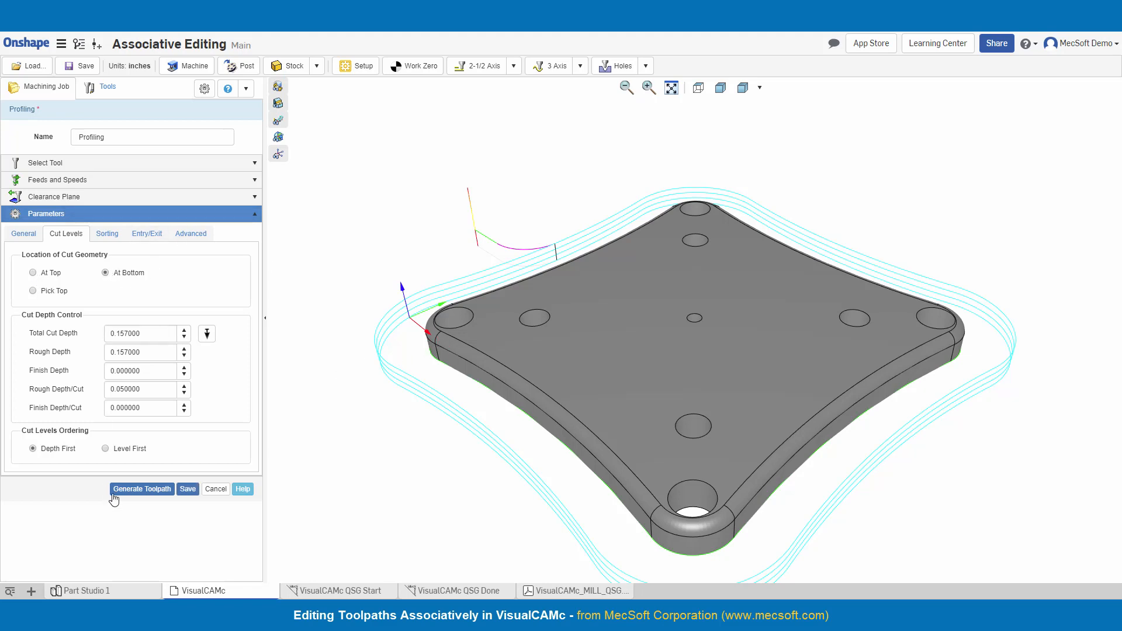
{"action": "left_click", "coordinate": [143, 489]}
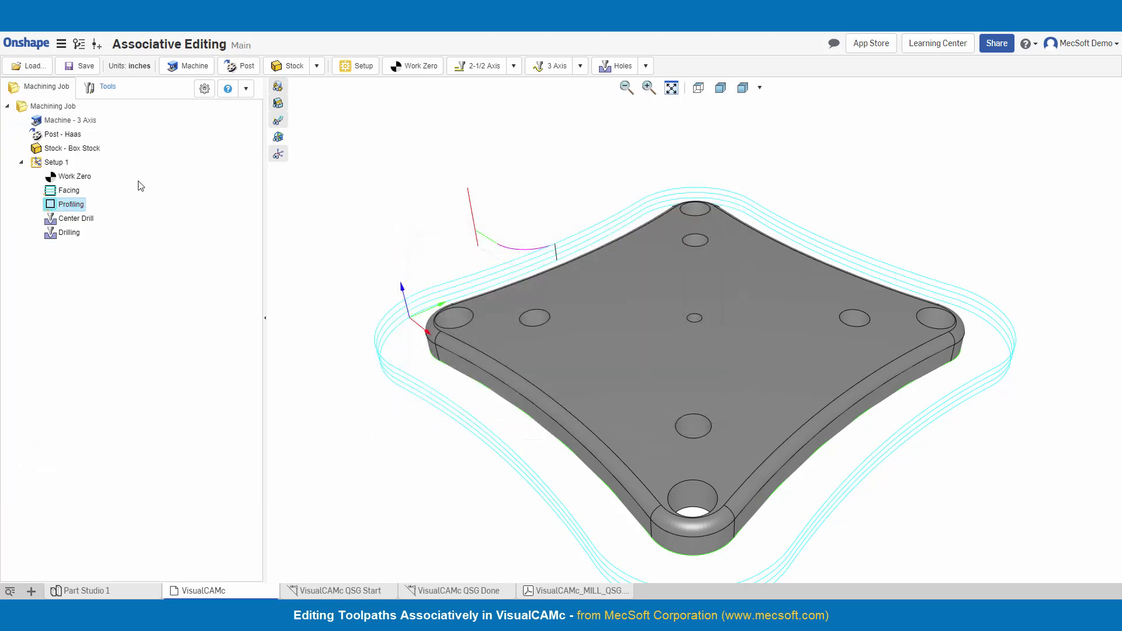
{"action": "mouse_move", "coordinate": [76, 195]}
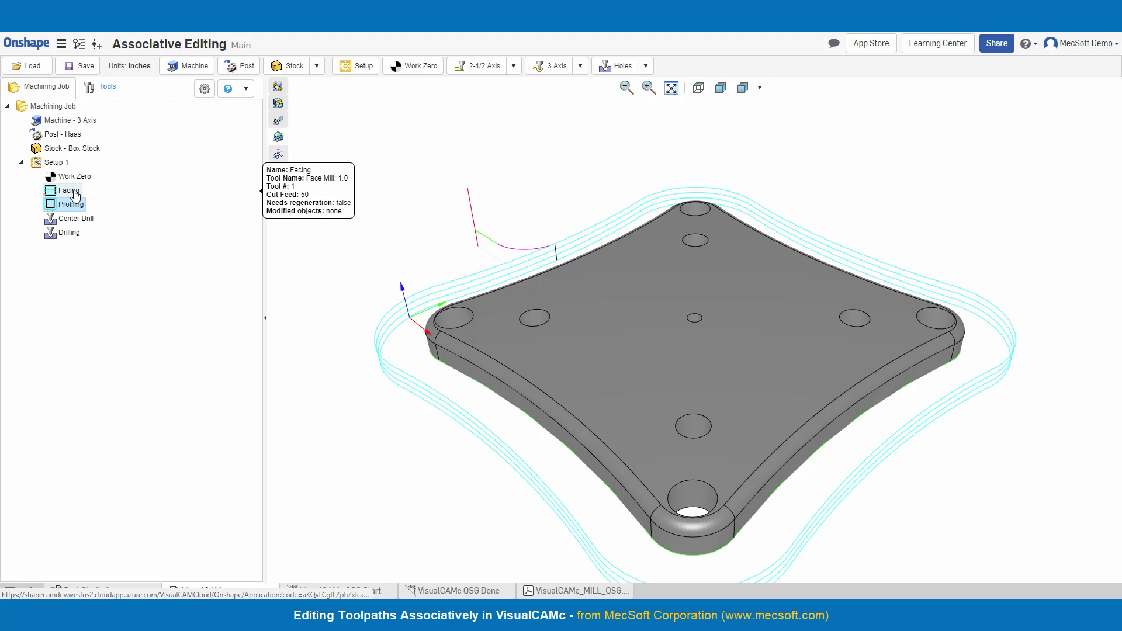